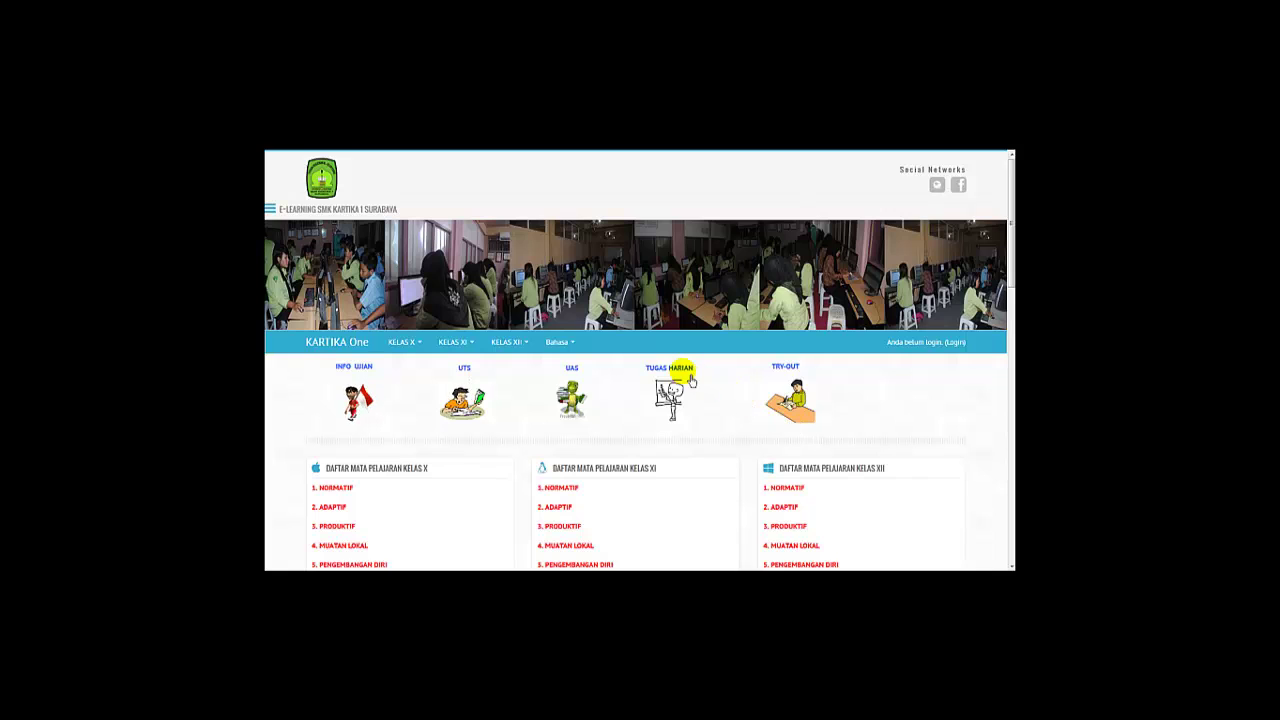
Check the site language choices and highlight the Site news heading on the front page.
{"action": "left_click", "coordinate": [578, 347]}
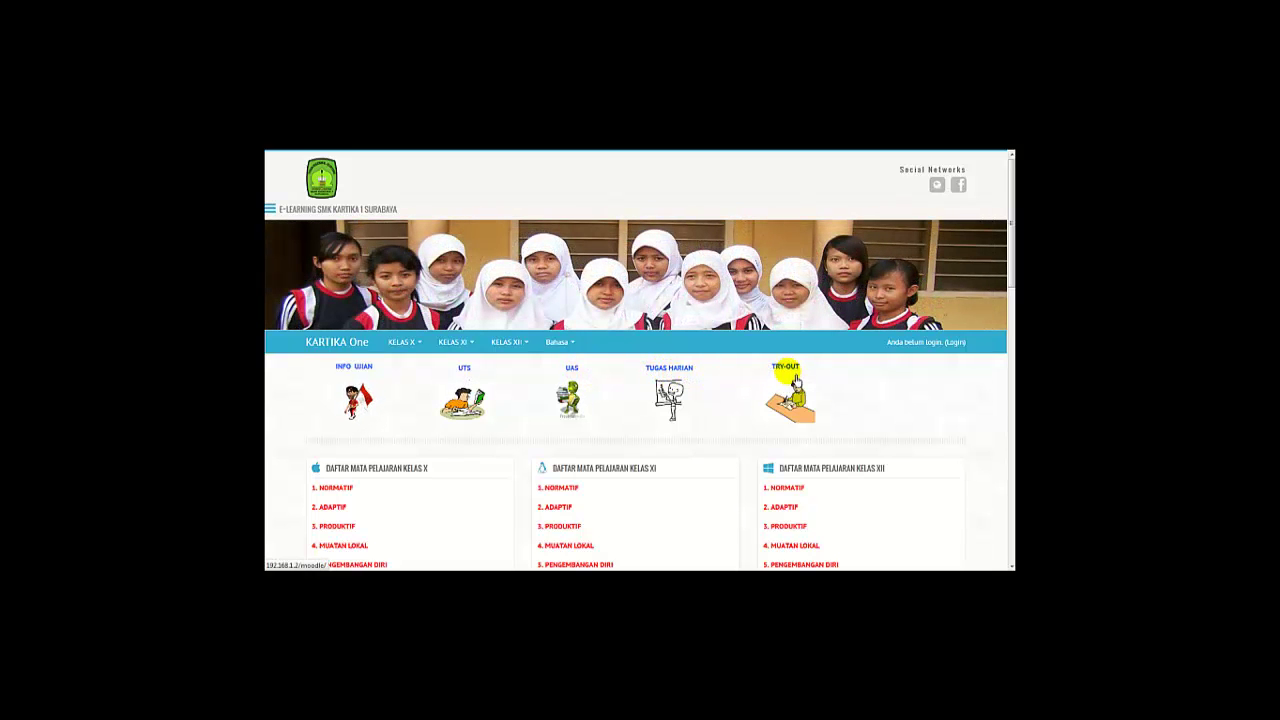
{"action": "scroll", "coordinate": [709, 477], "scroll_direction": "down", "scroll_amount": 3}
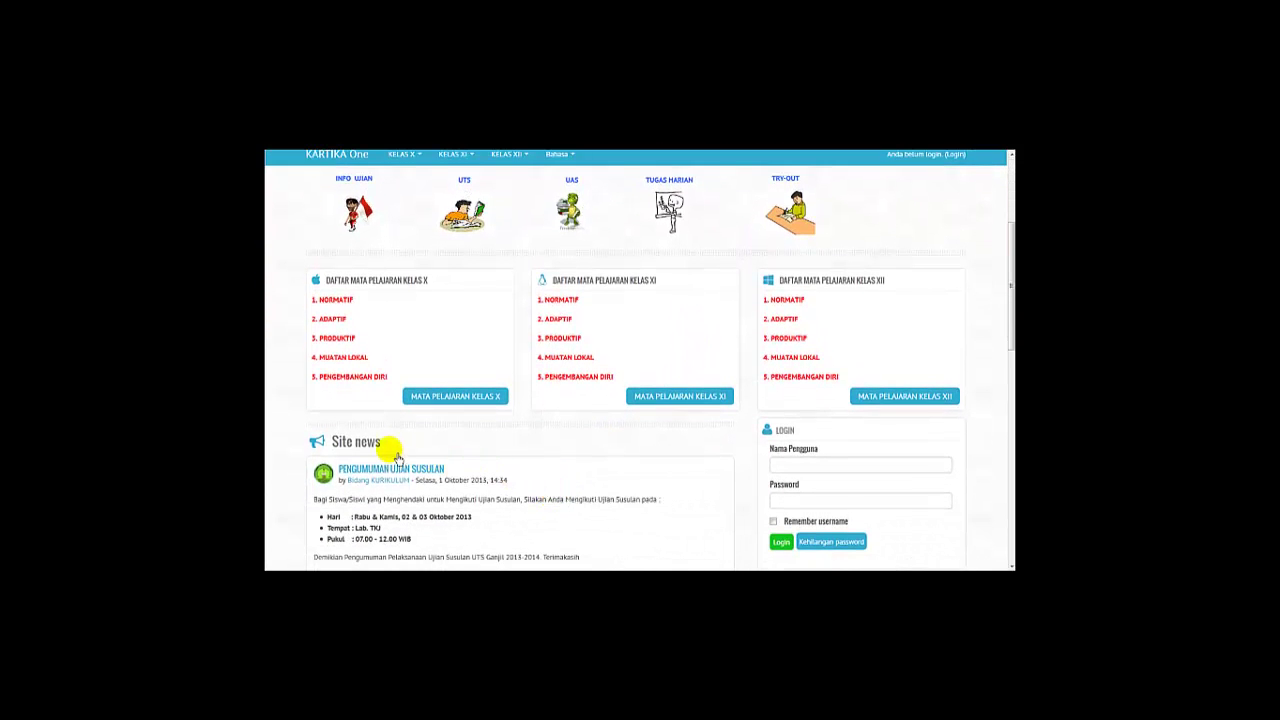
{"action": "mouse_move", "coordinate": [334, 449]}
{"action": "left_mouse_down"}
{"action": "mouse_move", "coordinate": [386, 446]}
{"action": "mouse_move", "coordinate": [340, 452]}
{"action": "left_mouse_up"}
{"action": "left_click", "coordinate": [390, 447]}
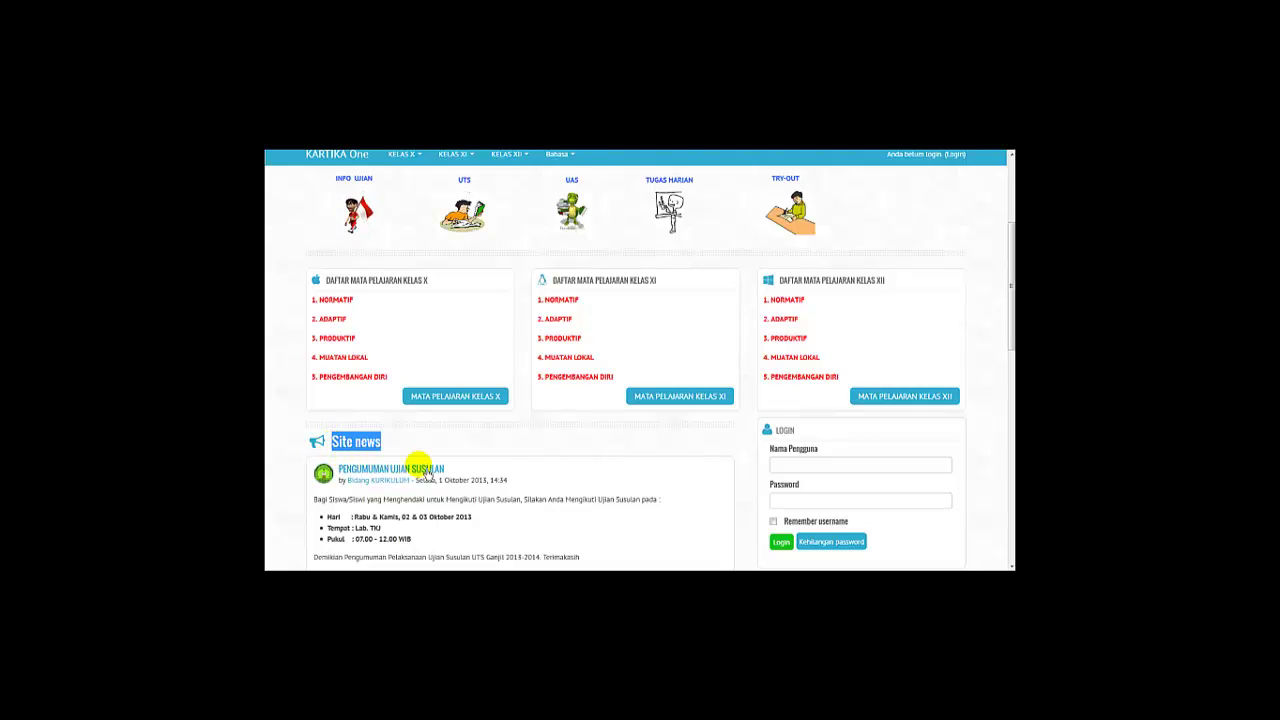
{"action": "left_click", "coordinate": [497, 477]}
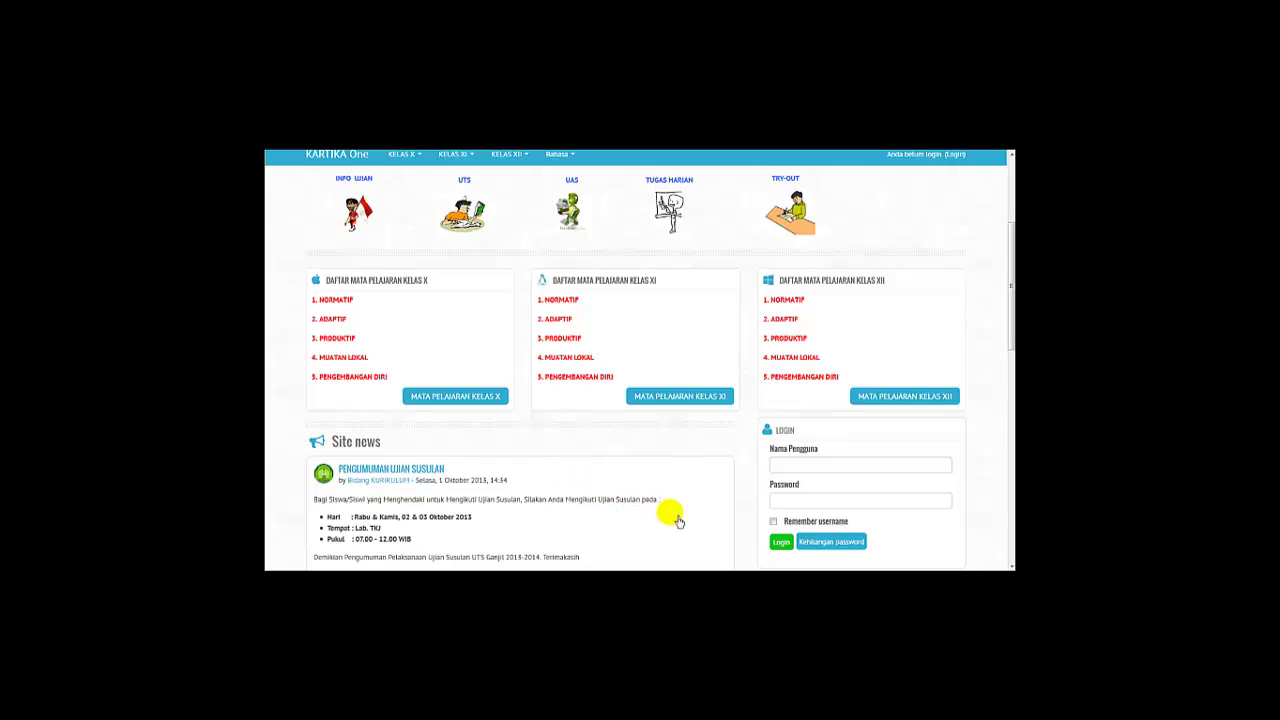
Read down the front page, highlighting the COMMENTS heading and the Bidang KURIKULUM author name.
{"action": "scroll", "coordinate": [752, 550], "scroll_direction": "down", "scroll_amount": 1}
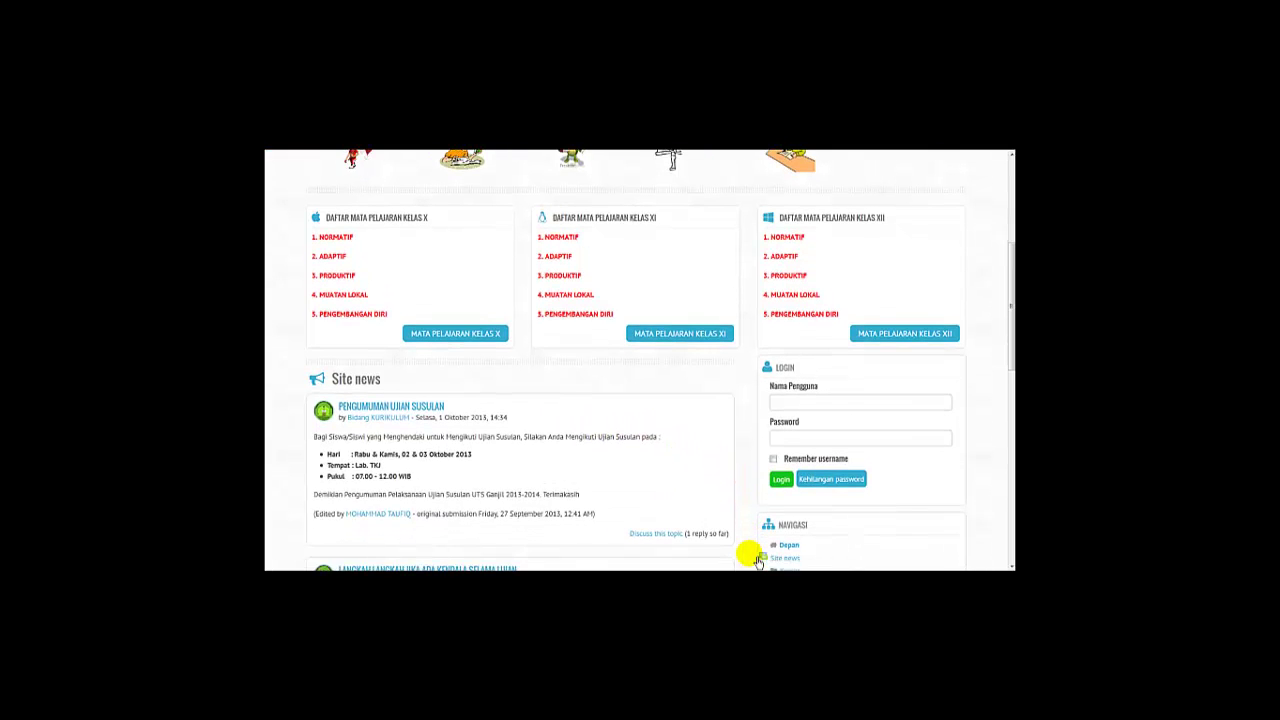
{"action": "scroll", "coordinate": [757, 560], "scroll_direction": "down", "scroll_amount": 2}
{"action": "scroll", "coordinate": [757, 560], "scroll_direction": "down", "scroll_amount": 1}
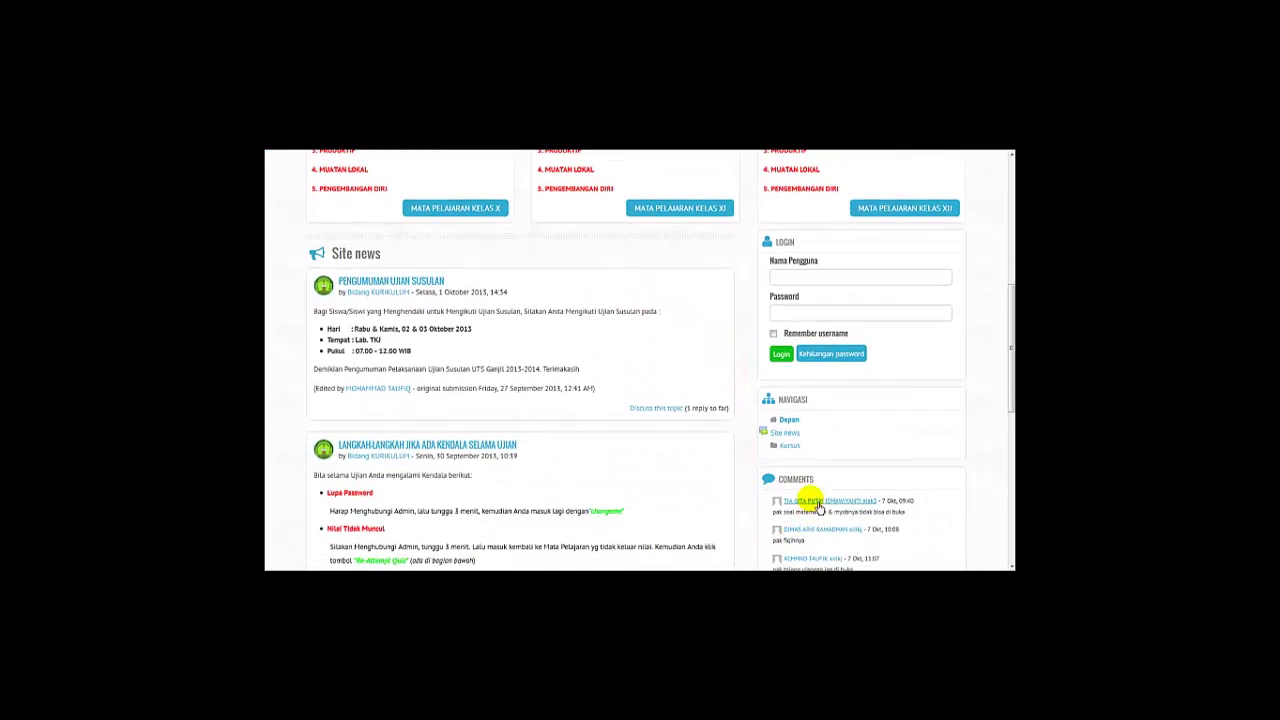
{"action": "left_click_drag", "start_coordinate": [822, 487], "coordinate": [787, 492]}
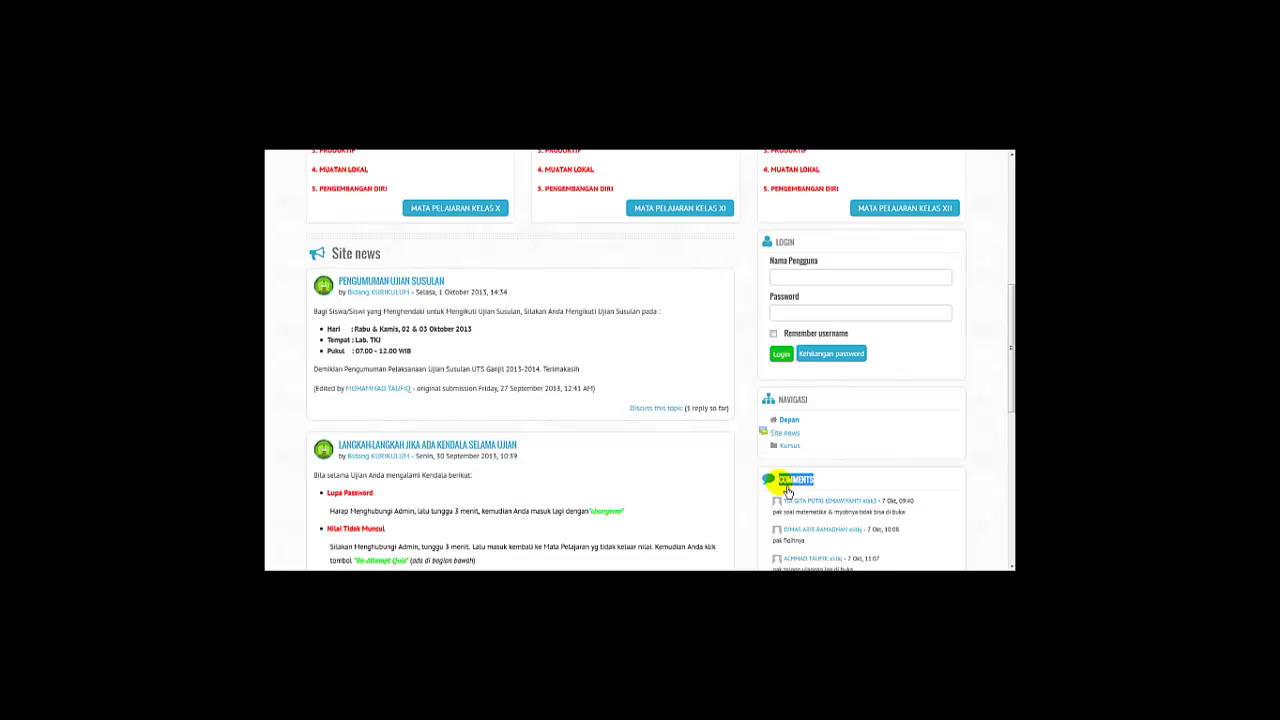
{"action": "left_click", "coordinate": [773, 503]}
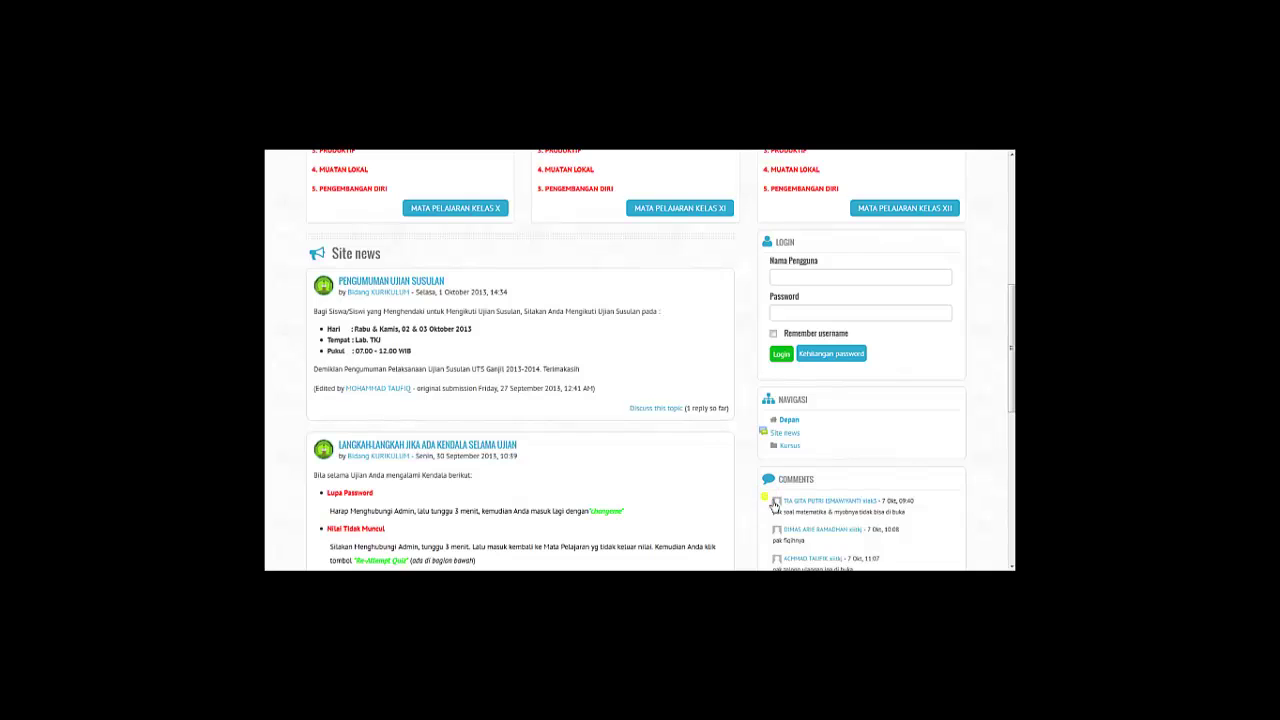
{"action": "scroll", "coordinate": [775, 505], "scroll_direction": "down", "scroll_amount": 3}
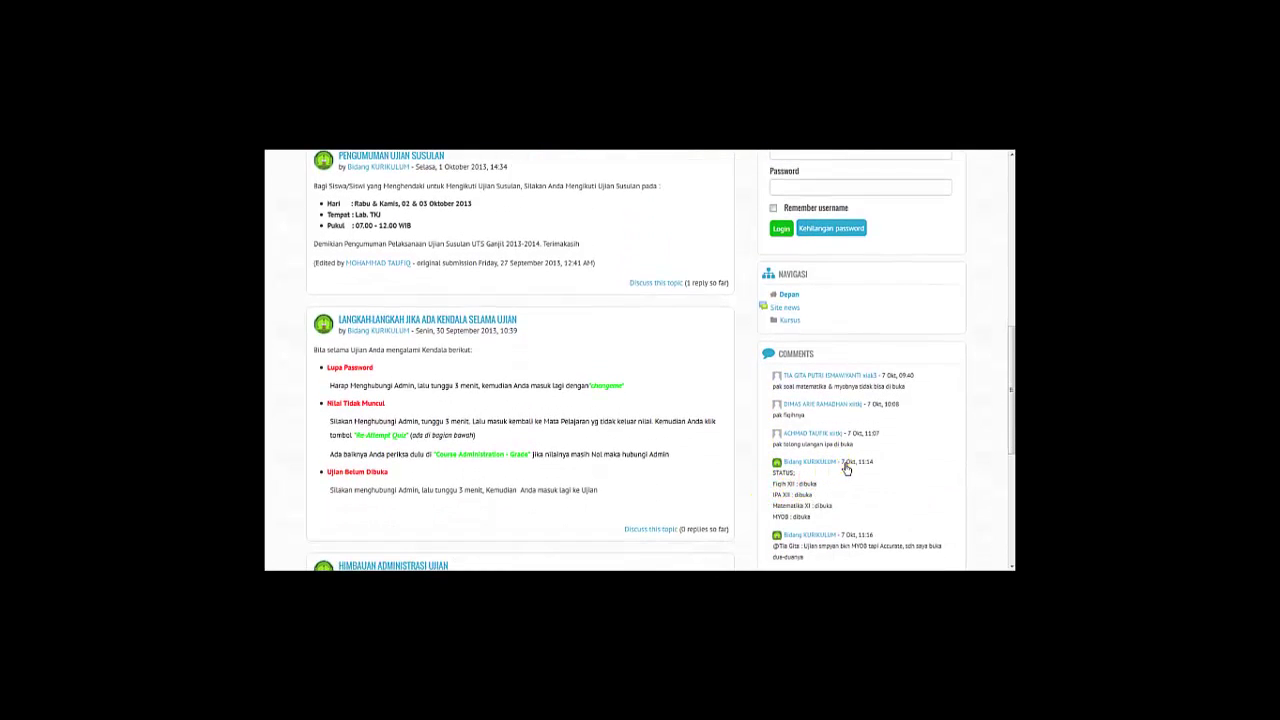
{"action": "left_click_drag", "start_coordinate": [846, 468], "coordinate": [790, 470]}
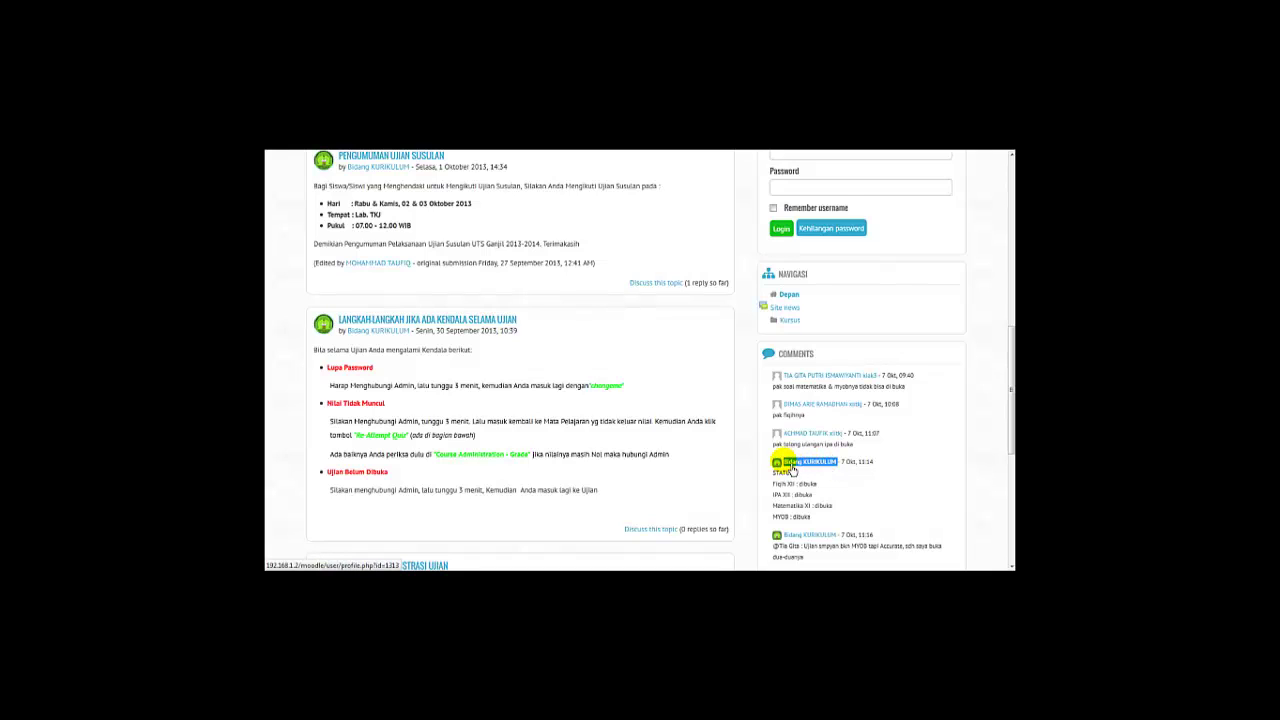
{"action": "left_click", "coordinate": [770, 493]}
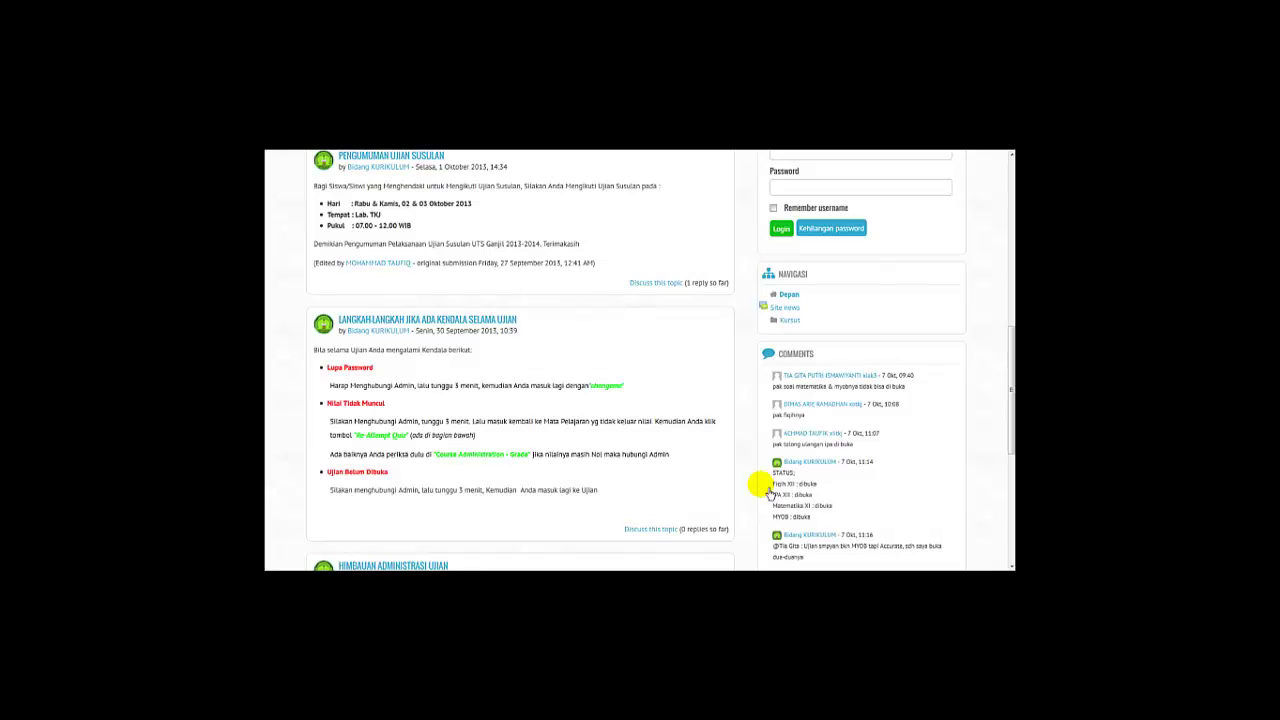
{"action": "scroll", "coordinate": [768, 490], "scroll_direction": "up", "scroll_amount": 5}
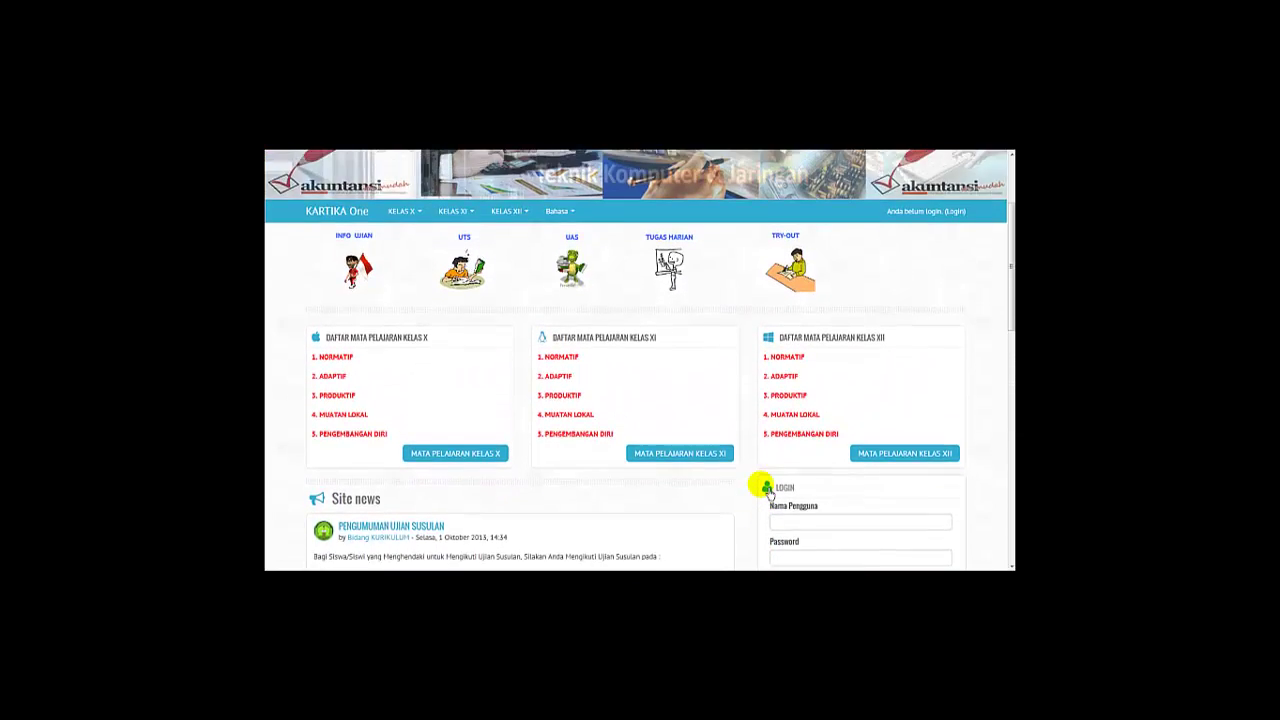
{"action": "scroll", "coordinate": [768, 490], "scroll_direction": "up", "scroll_amount": 2}
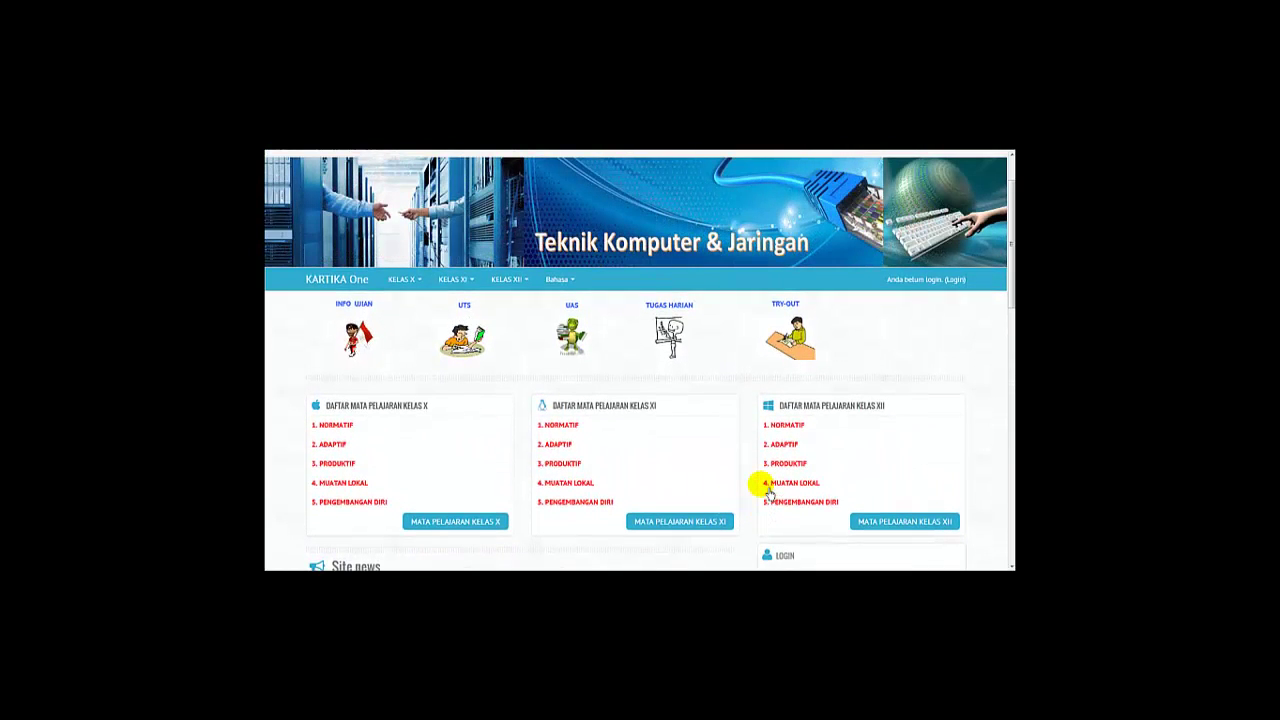
{"action": "scroll", "coordinate": [768, 490], "scroll_direction": "up", "scroll_amount": 1}
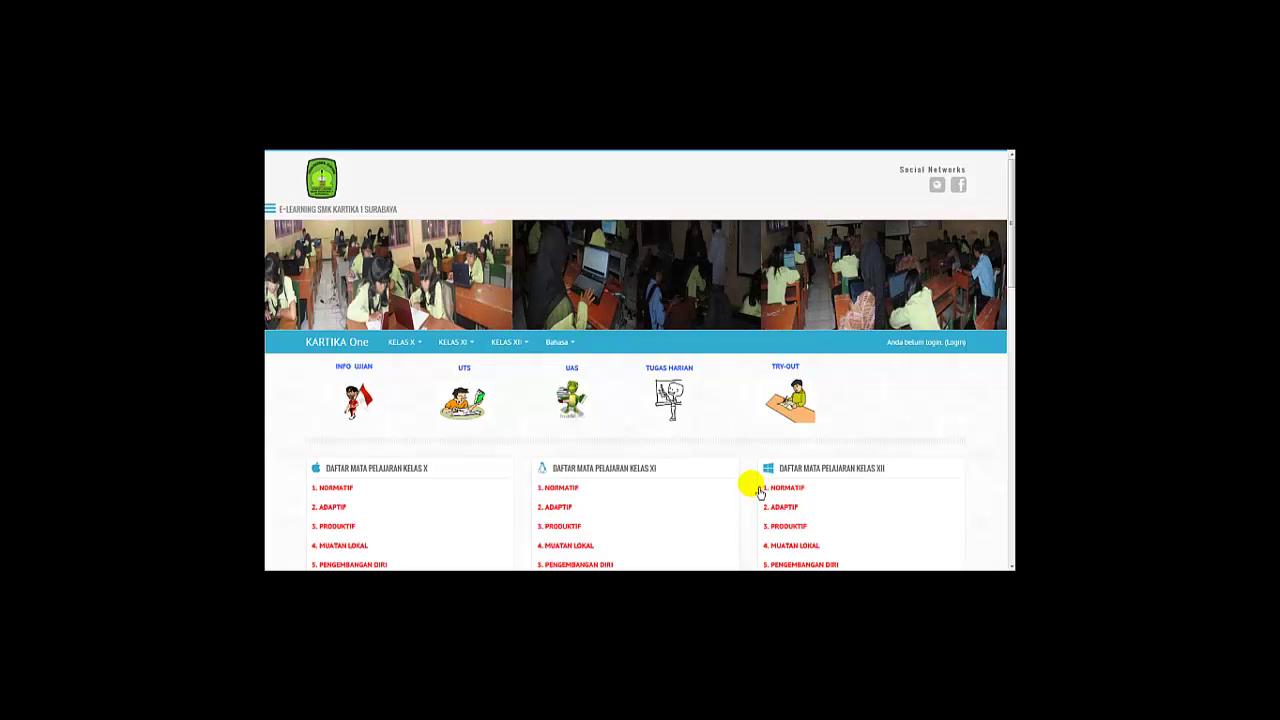
{"action": "scroll", "coordinate": [758, 492], "scroll_direction": "down", "scroll_amount": 3}
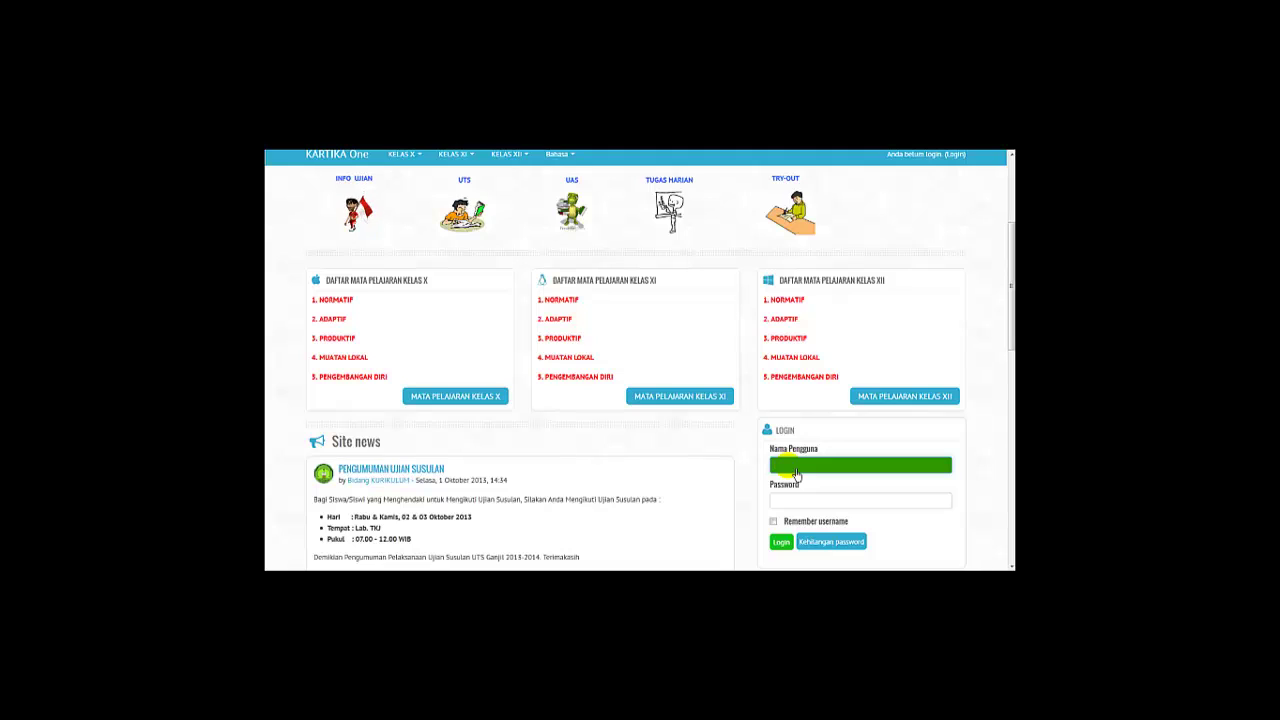
Enter the student's username in Nama Pengguna from the autocomplete suggestion, then leave full screen.
{"action": "type", "text": "abdul.a"}
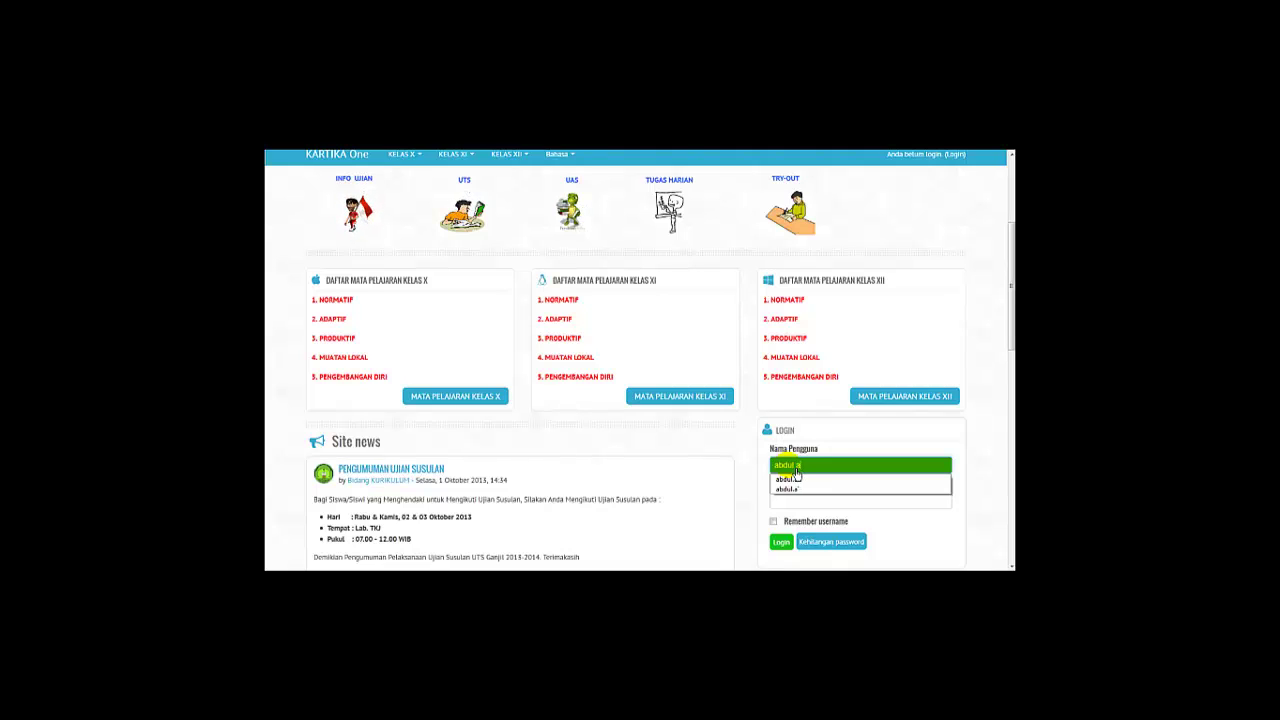
{"action": "left_click", "coordinate": [806, 479]}
{"action": "left_click", "coordinate": [809, 484]}
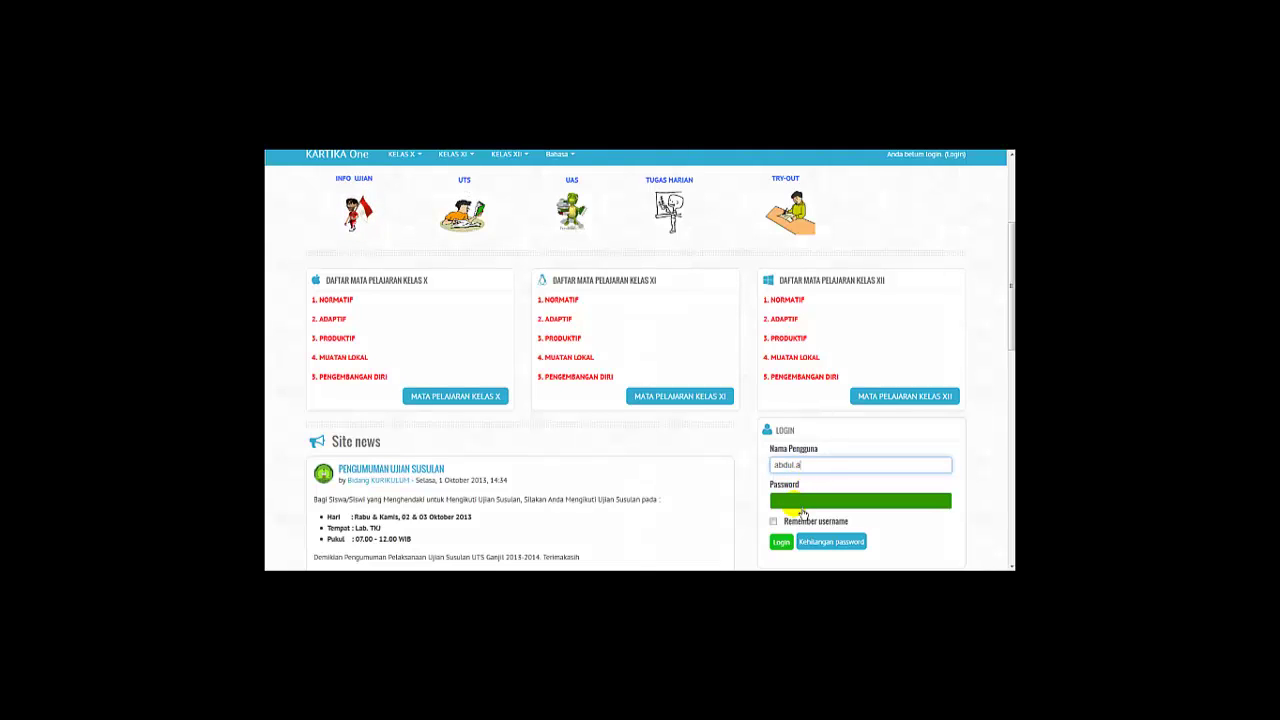
{"action": "left_click", "coordinate": [800, 506]}
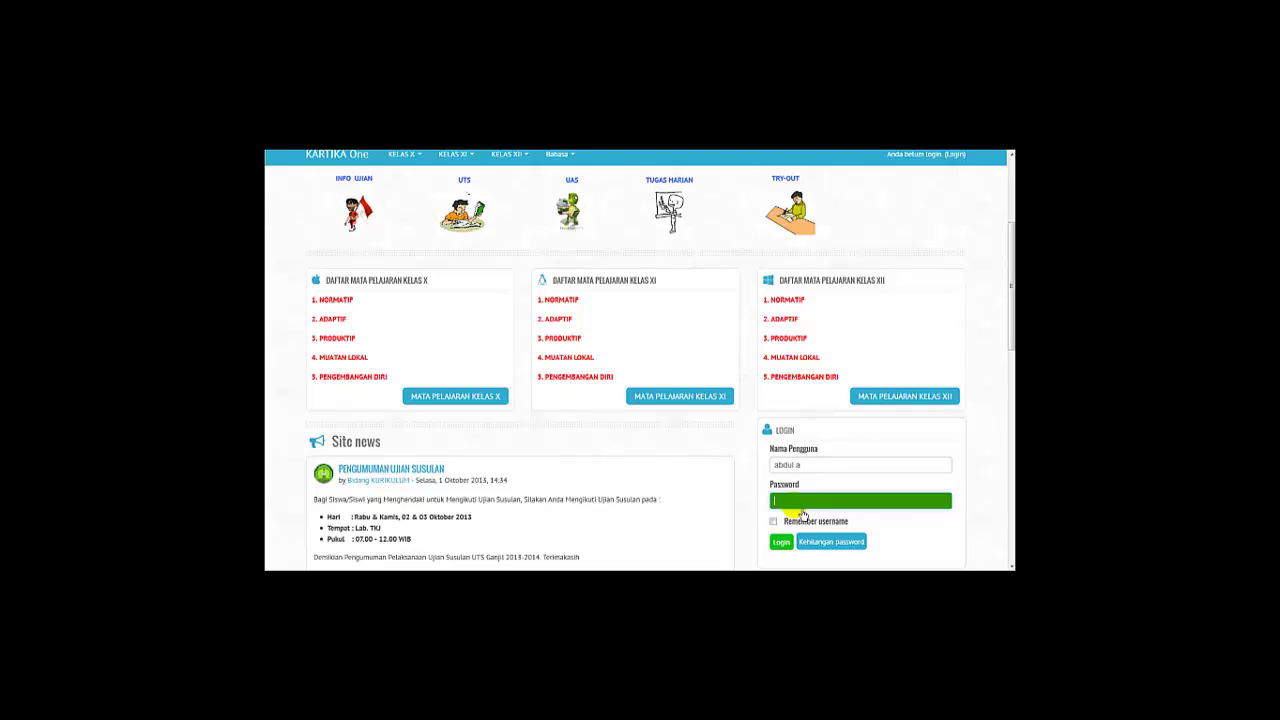
{"action": "key", "text": "F11"}
{"action": "left_click", "coordinate": [800, 512]}
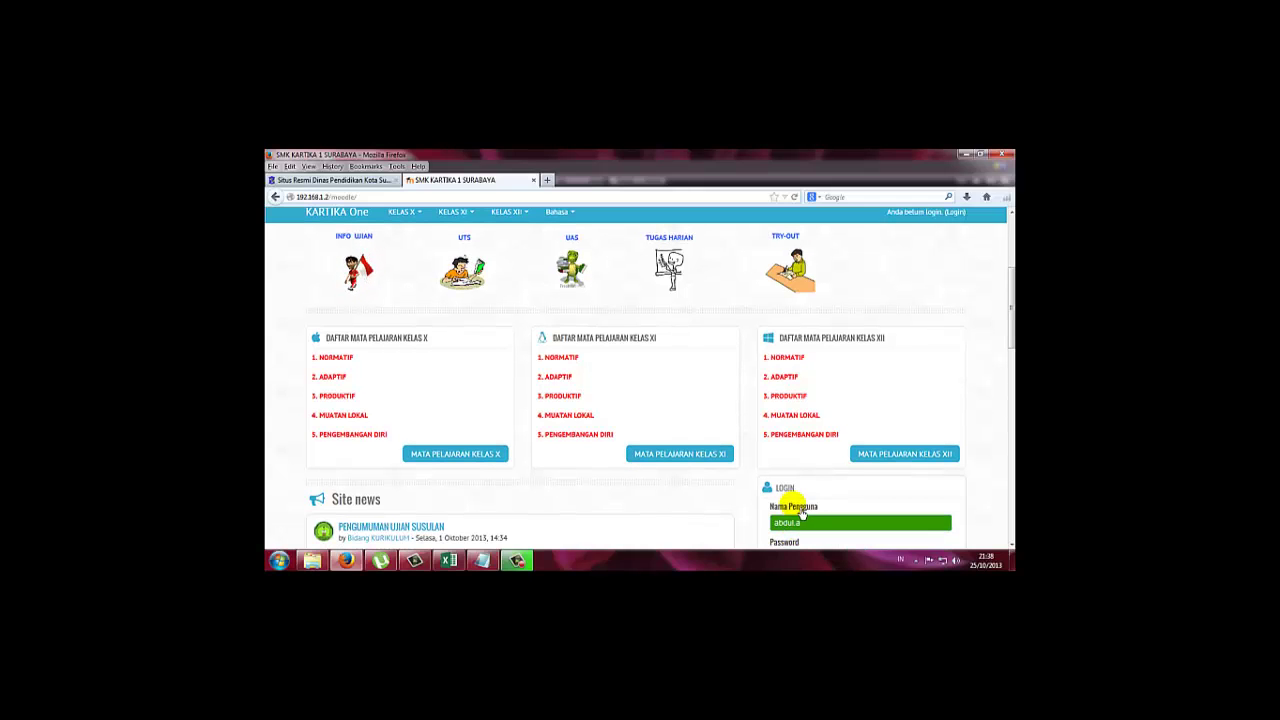
{"action": "left_click", "coordinate": [484, 561]}
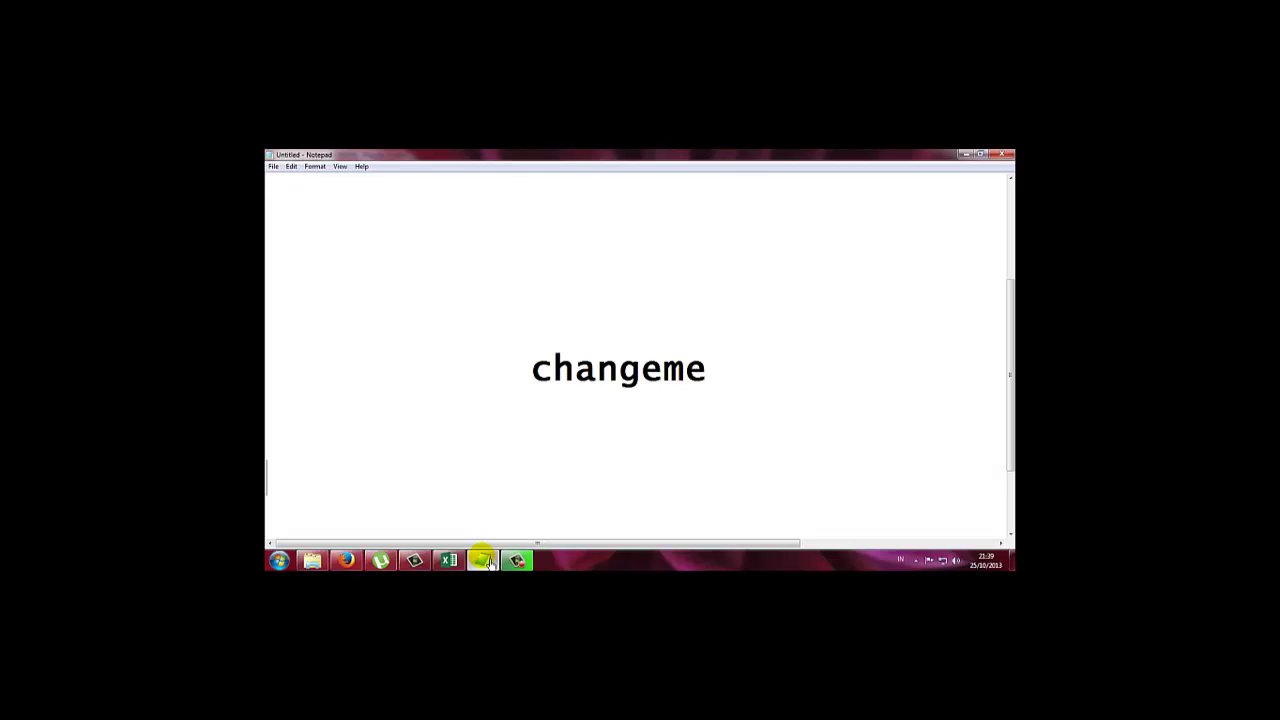
{"action": "left_click", "coordinate": [484, 561]}
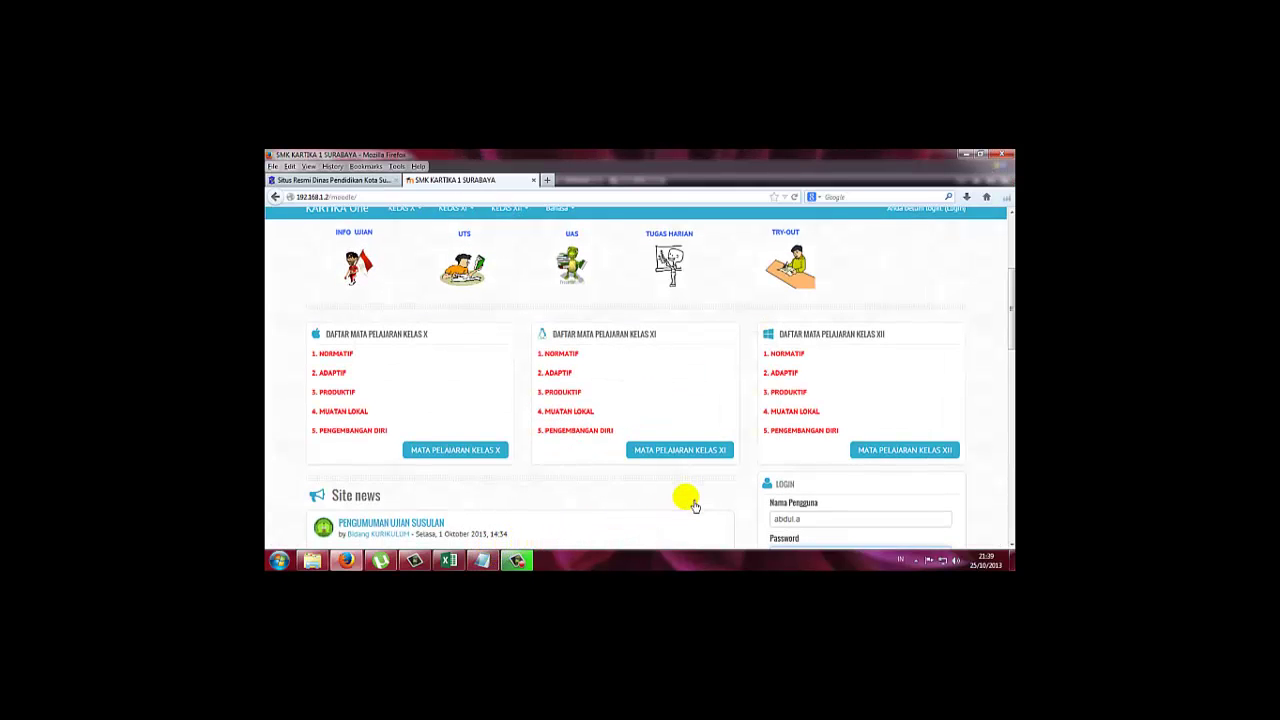
Enter the student's password and log in, reaching the forced Change password page.
{"action": "scroll", "coordinate": [686, 500], "scroll_direction": "down", "scroll_amount": 1}
{"action": "left_click", "coordinate": [790, 497]}
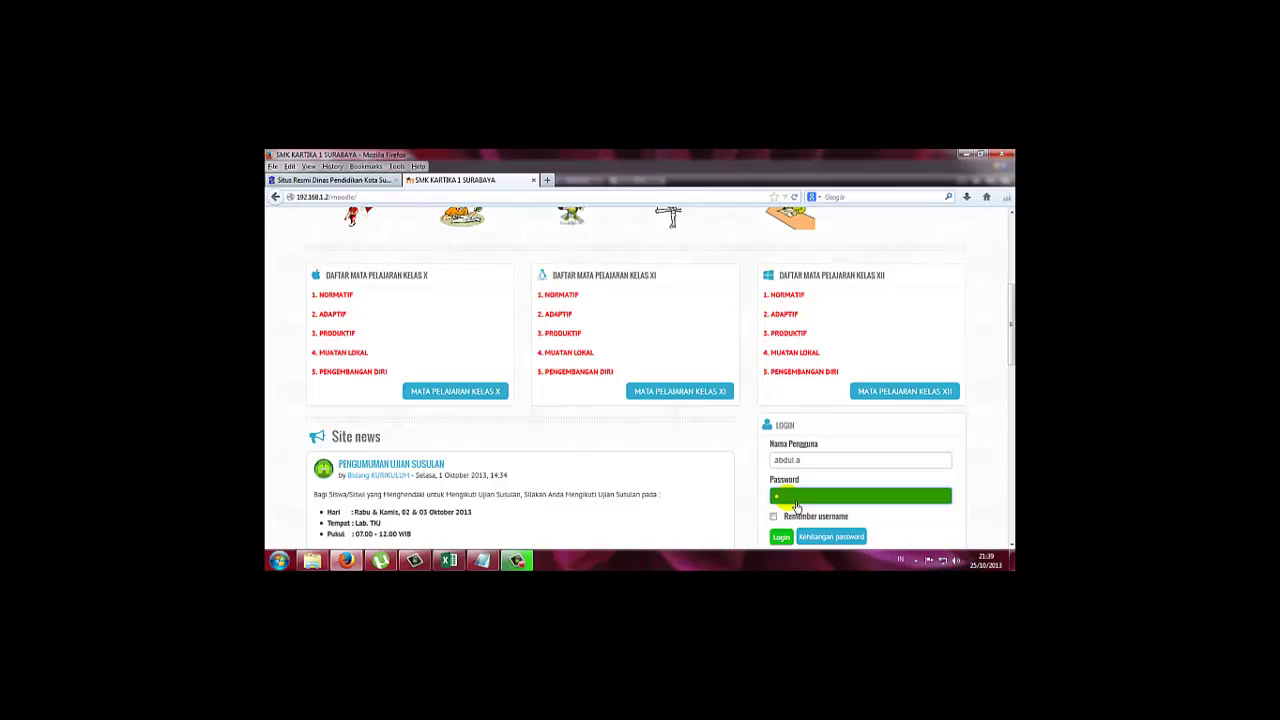
{"action": "scroll", "coordinate": [772, 512], "scroll_direction": "down", "scroll_amount": 2}
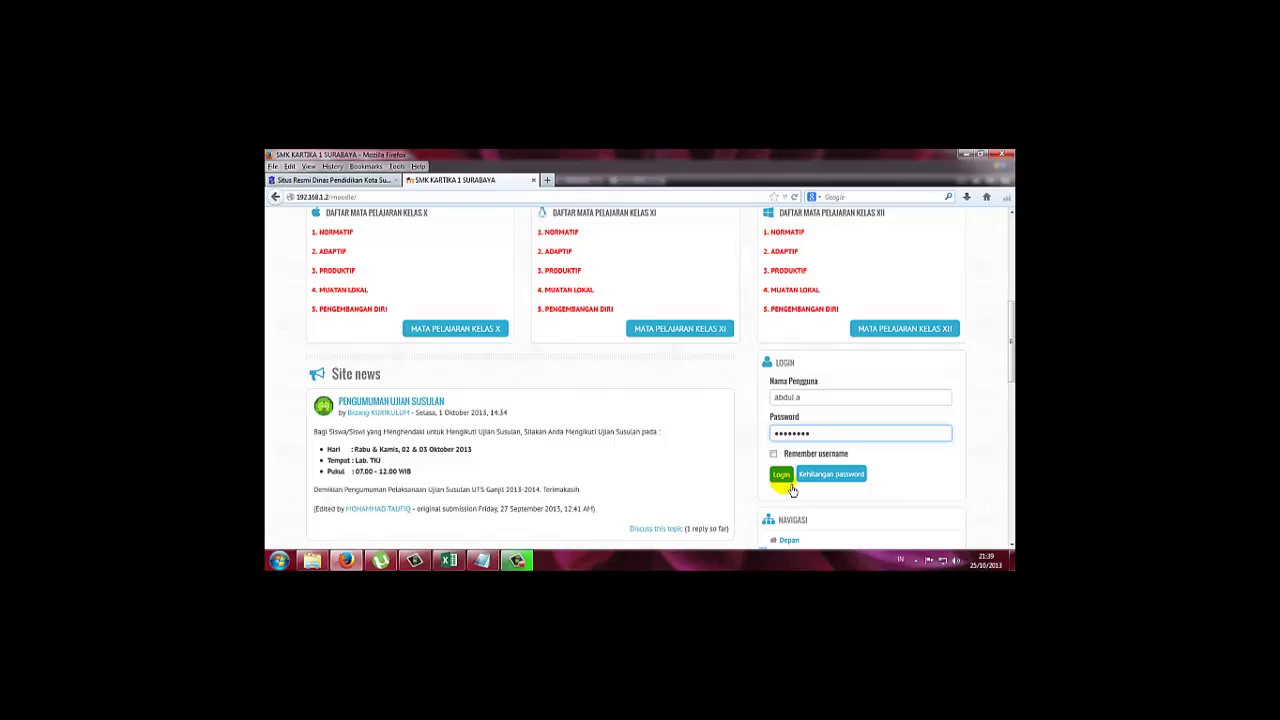
{"action": "left_click", "coordinate": [790, 481]}
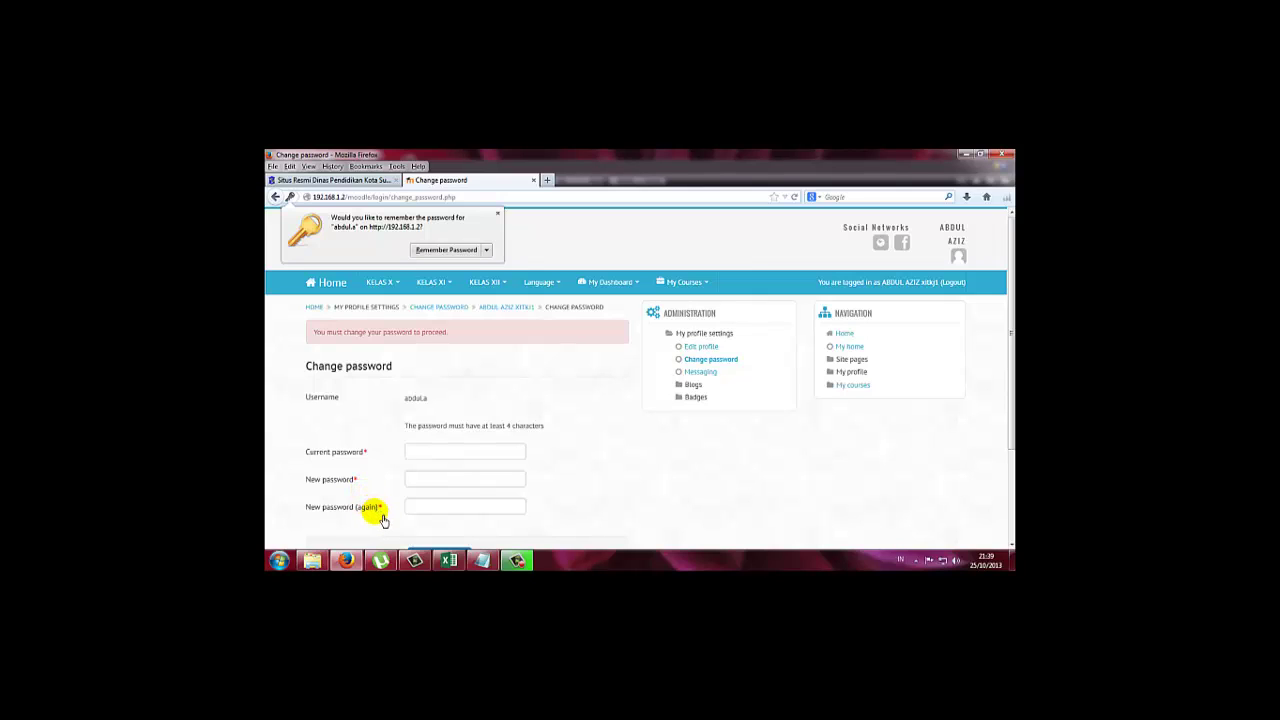
Enter the current password and the new password twice, then save the changes.
{"action": "left_click", "coordinate": [433, 457]}
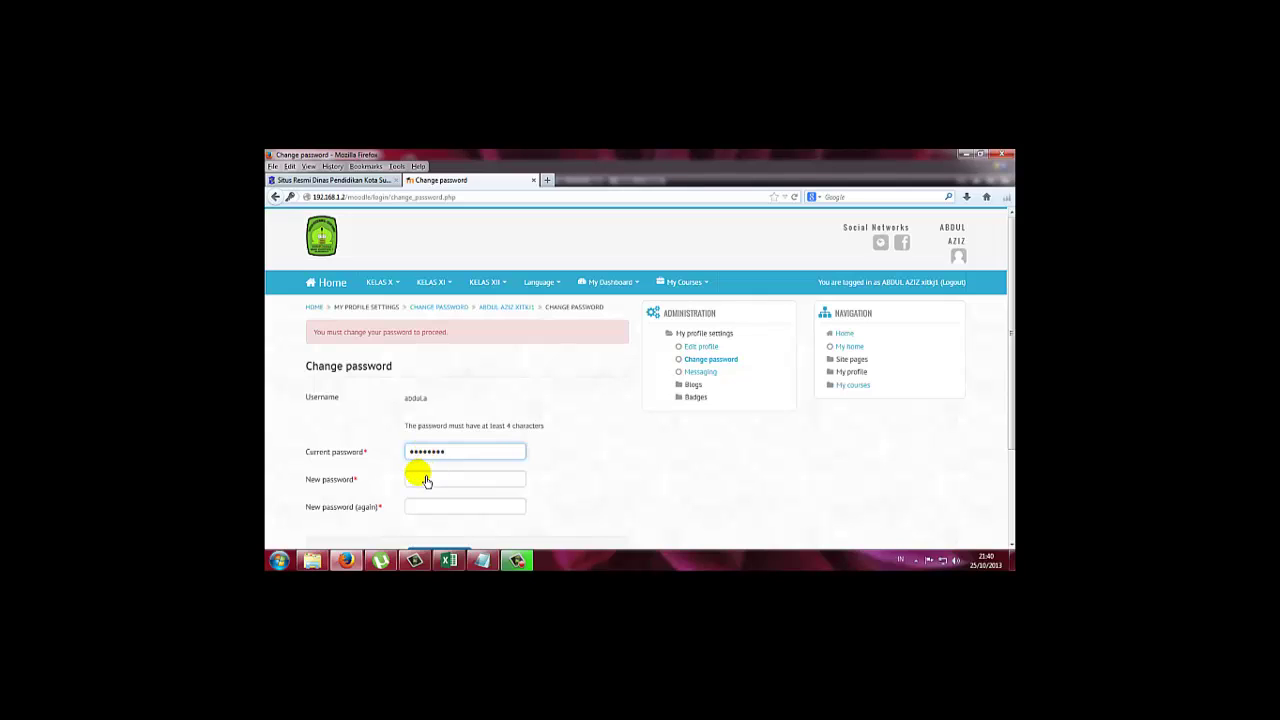
{"action": "left_click", "coordinate": [425, 485]}
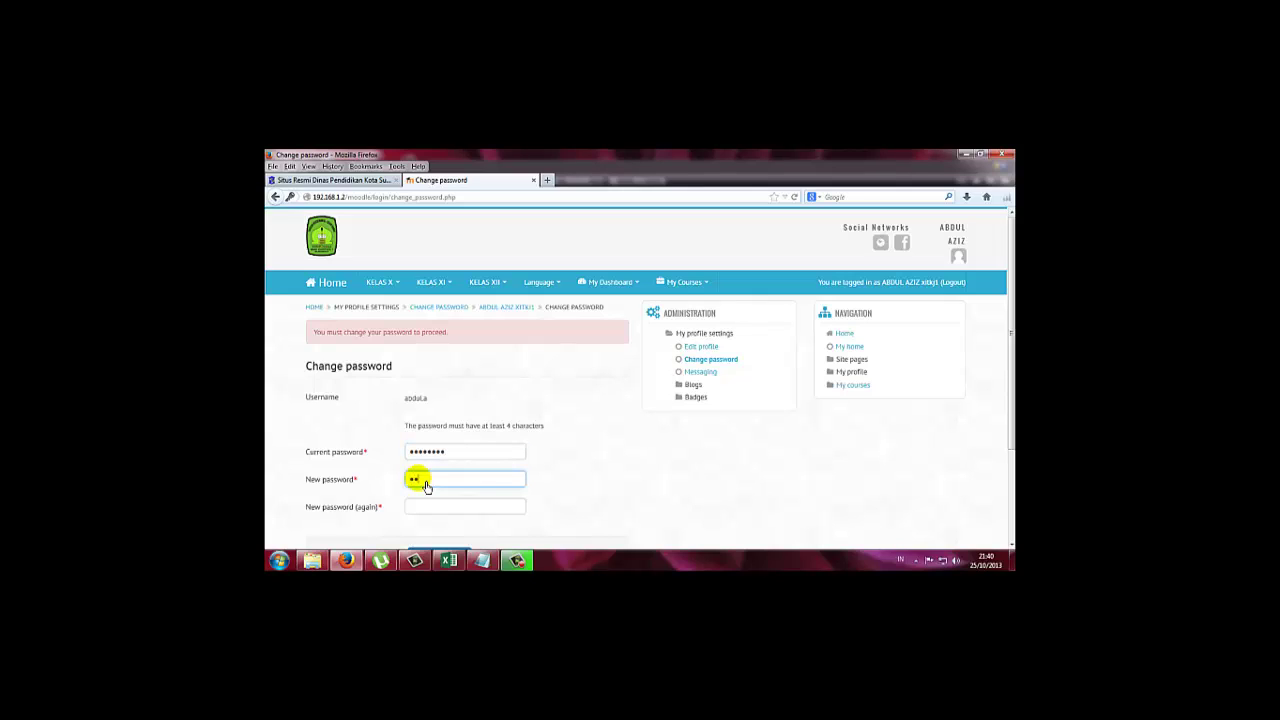
{"action": "type", "text": "•••••••"}
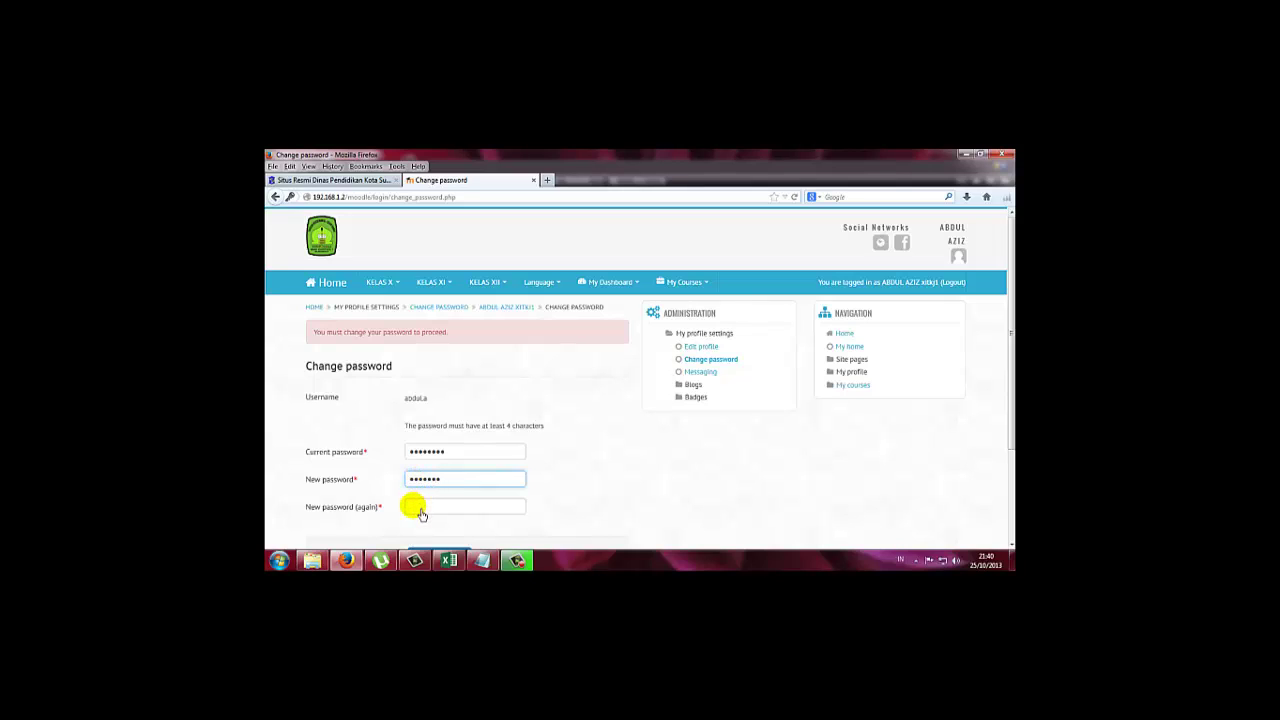
{"action": "left_click", "coordinate": [419, 511]}
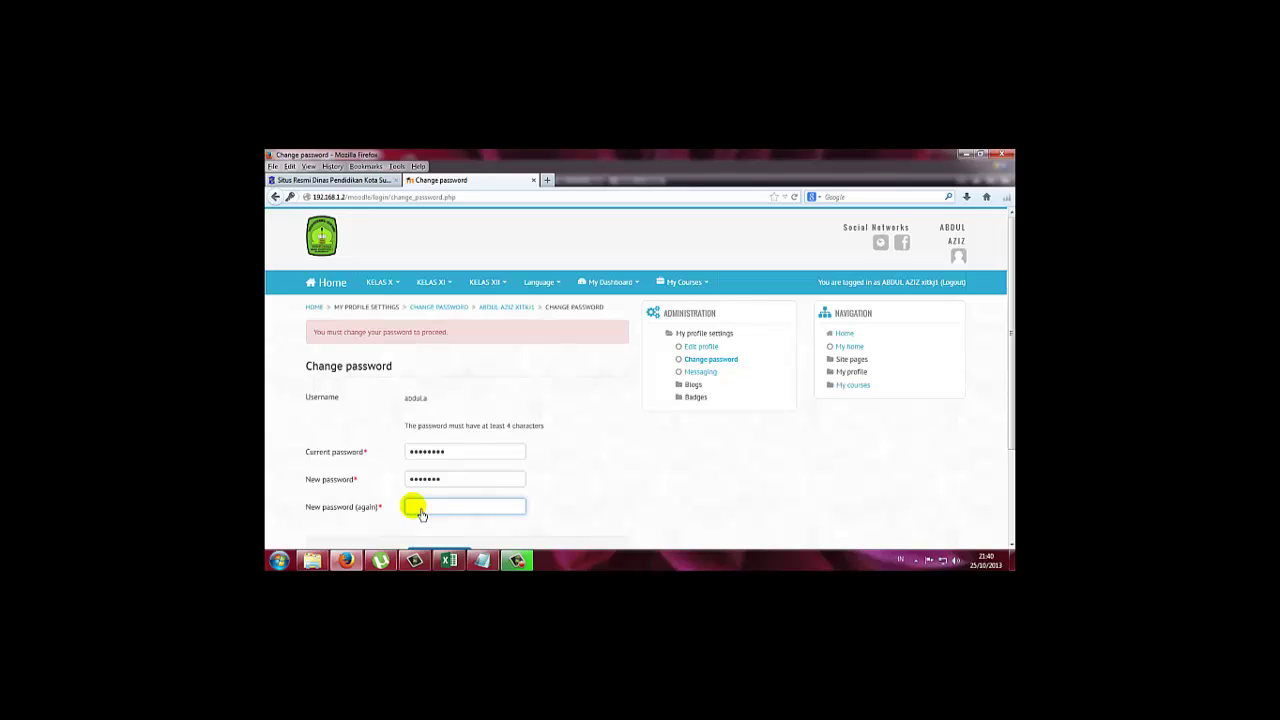
{"action": "type", "text": "••••••"}
{"action": "scroll", "coordinate": [416, 520], "scroll_direction": "down", "scroll_amount": 2}
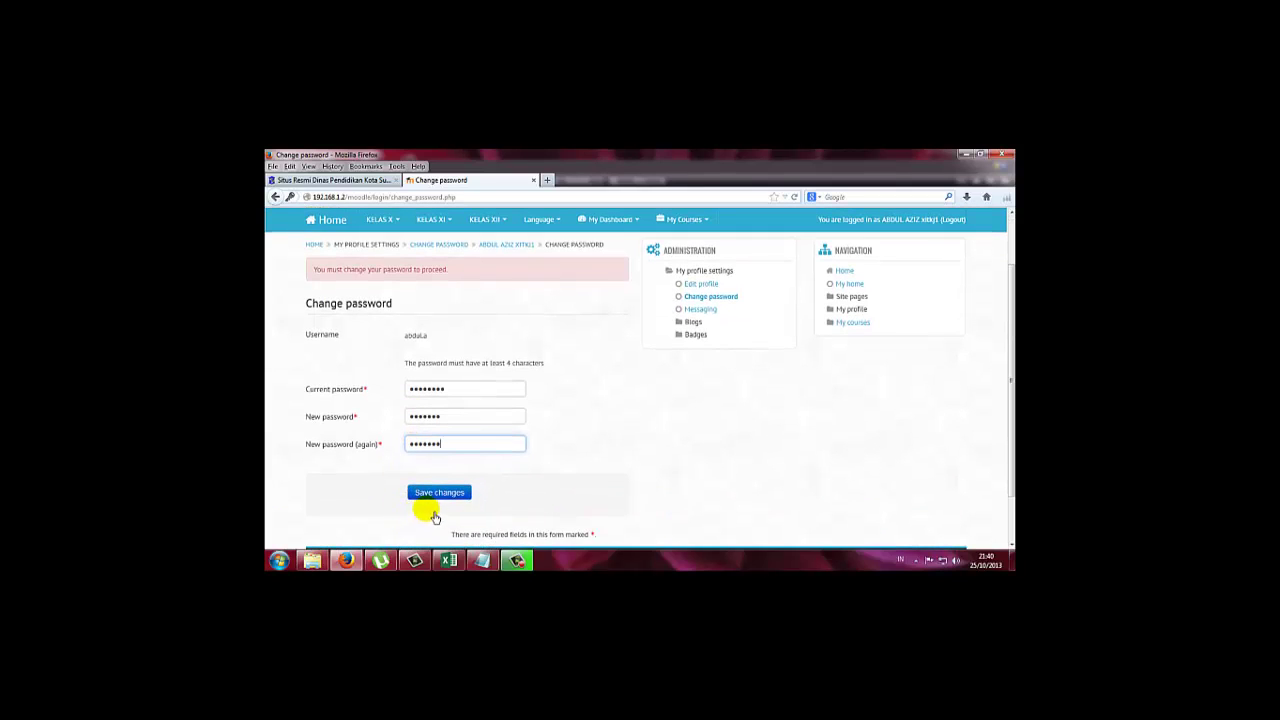
{"action": "left_click", "coordinate": [446, 500]}
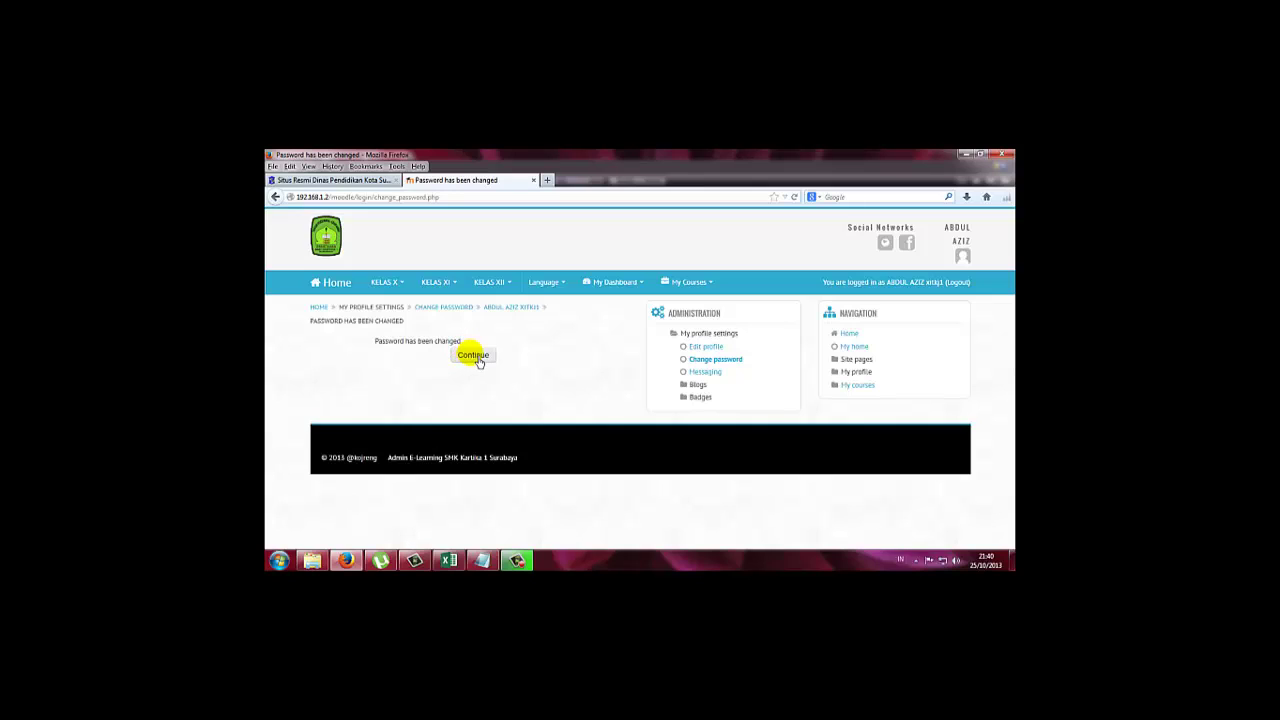
Continue past the confirmation, look over the profile page, and go back Home via the breadcrumb.
{"action": "left_click", "coordinate": [476, 357]}
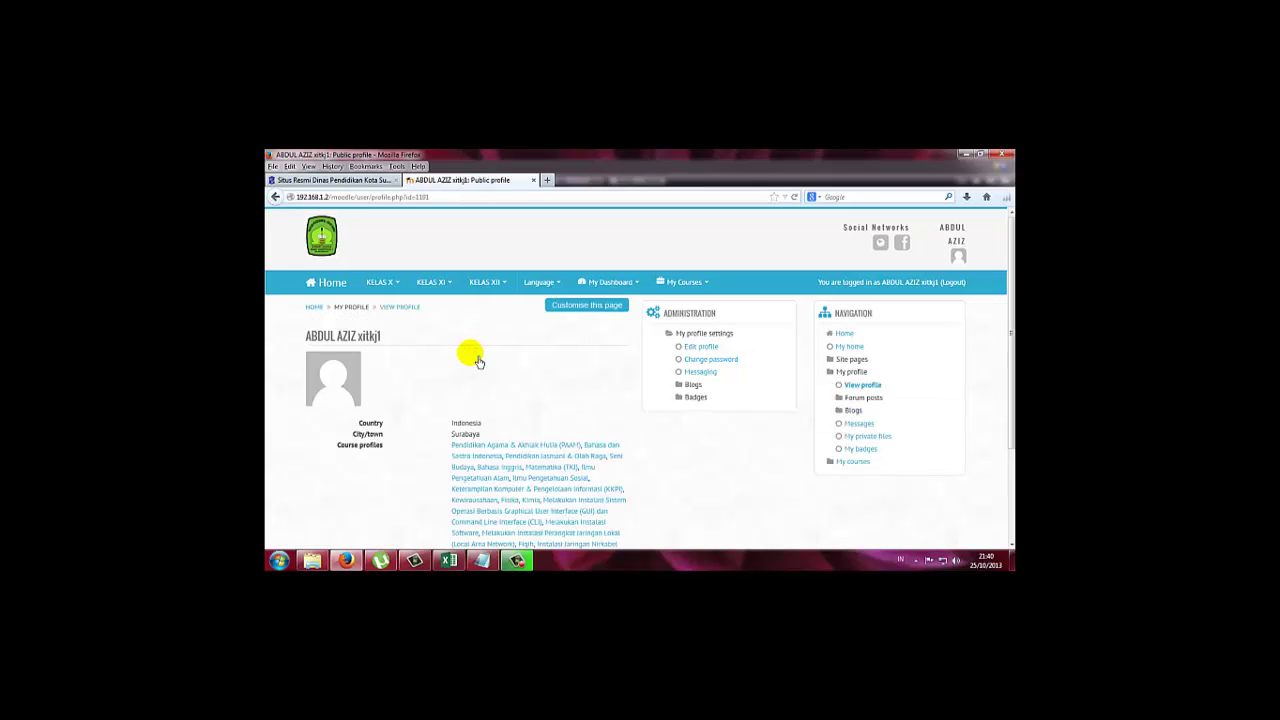
{"action": "scroll", "coordinate": [477, 361], "scroll_direction": "down", "scroll_amount": 3}
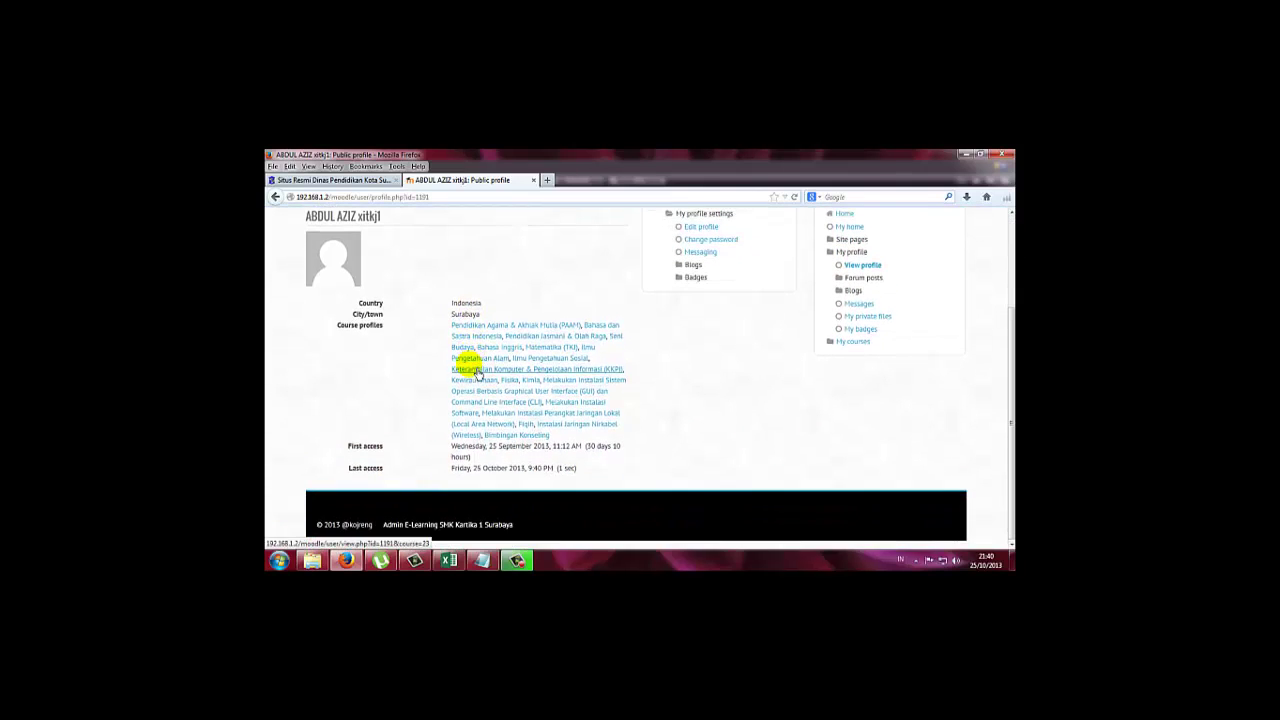
{"action": "scroll", "coordinate": [437, 378], "scroll_direction": "up", "scroll_amount": 3}
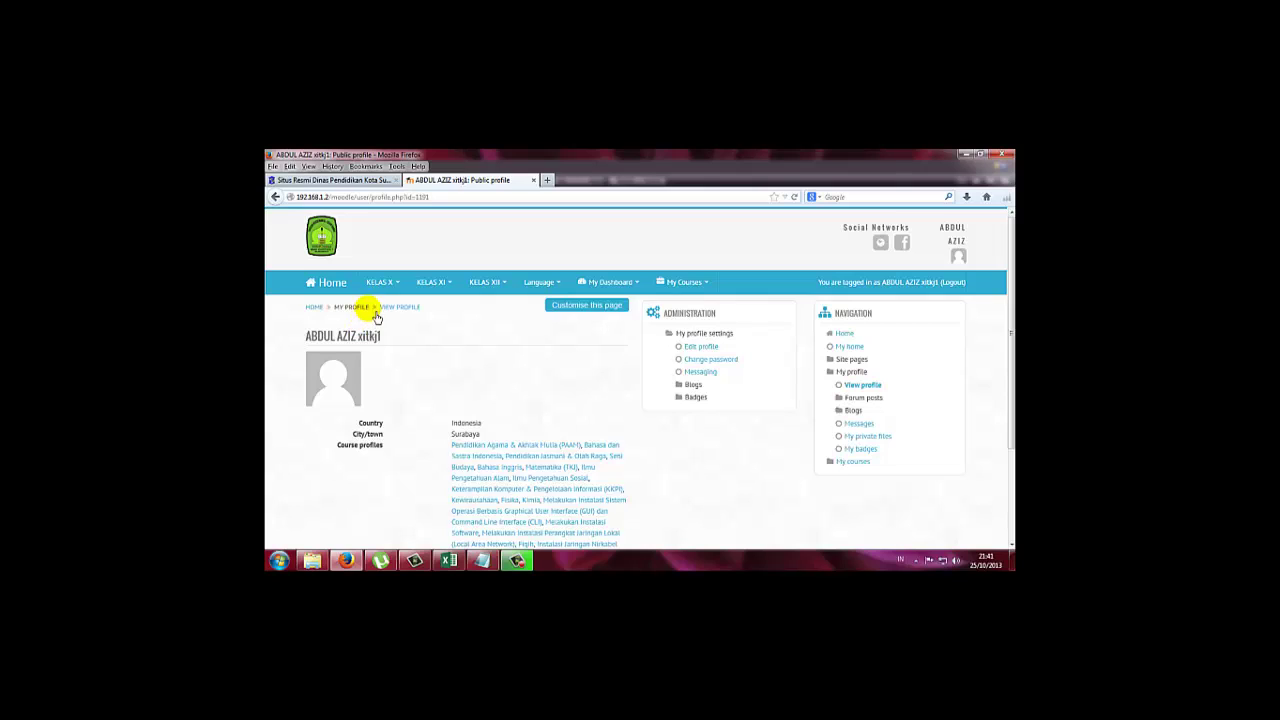
{"action": "left_click", "coordinate": [338, 284]}
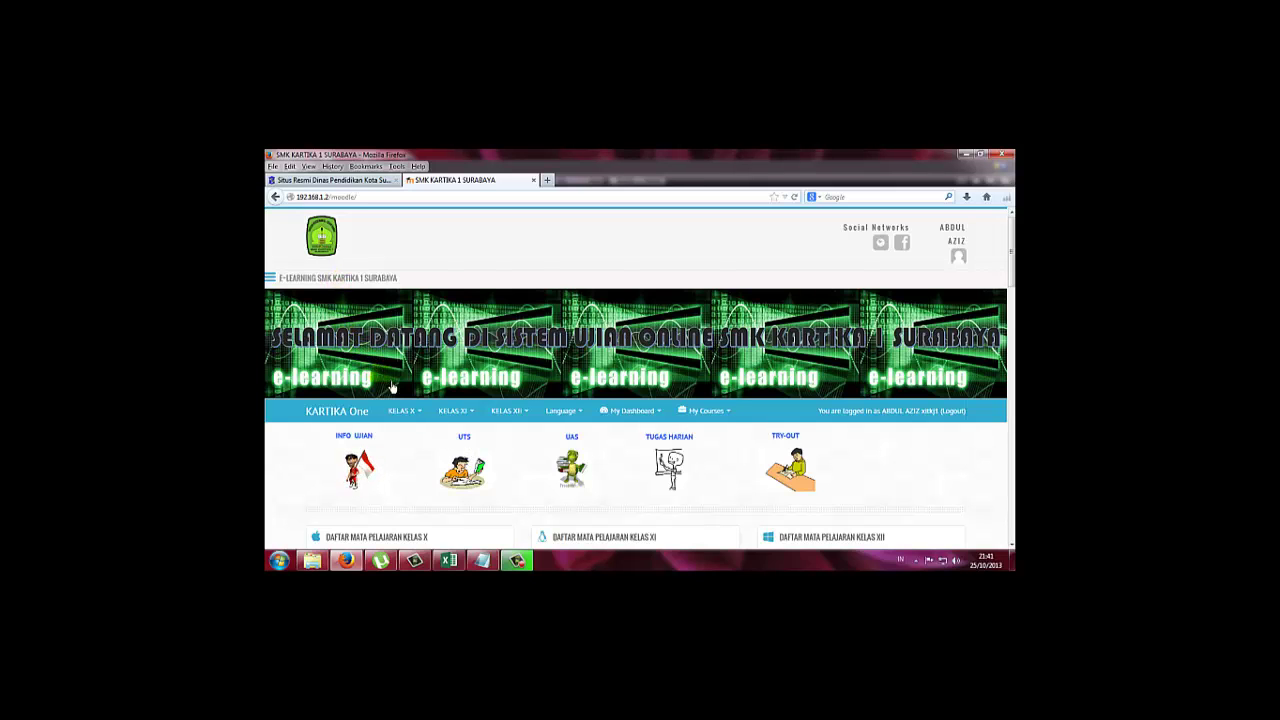
Scroll the home page and follow the UTS link to the course categories.
{"action": "scroll", "coordinate": [415, 437], "scroll_direction": "down", "scroll_amount": 1}
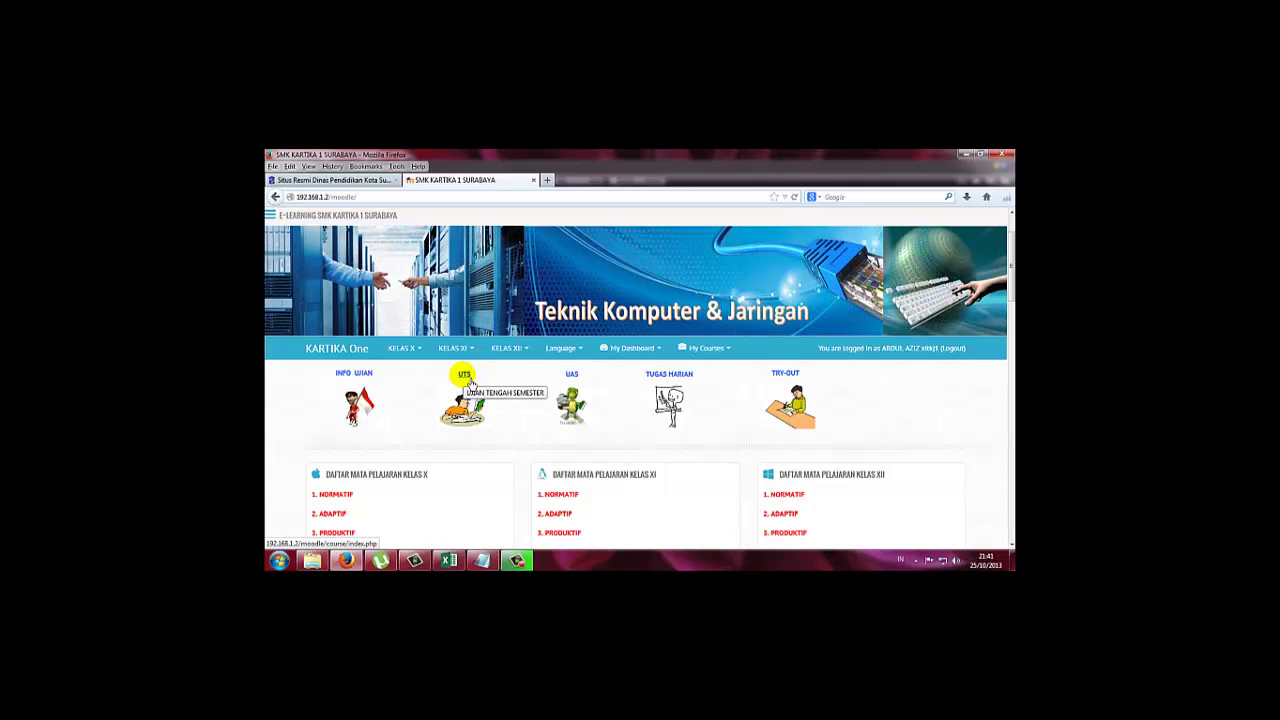
{"action": "left_click", "coordinate": [469, 383]}
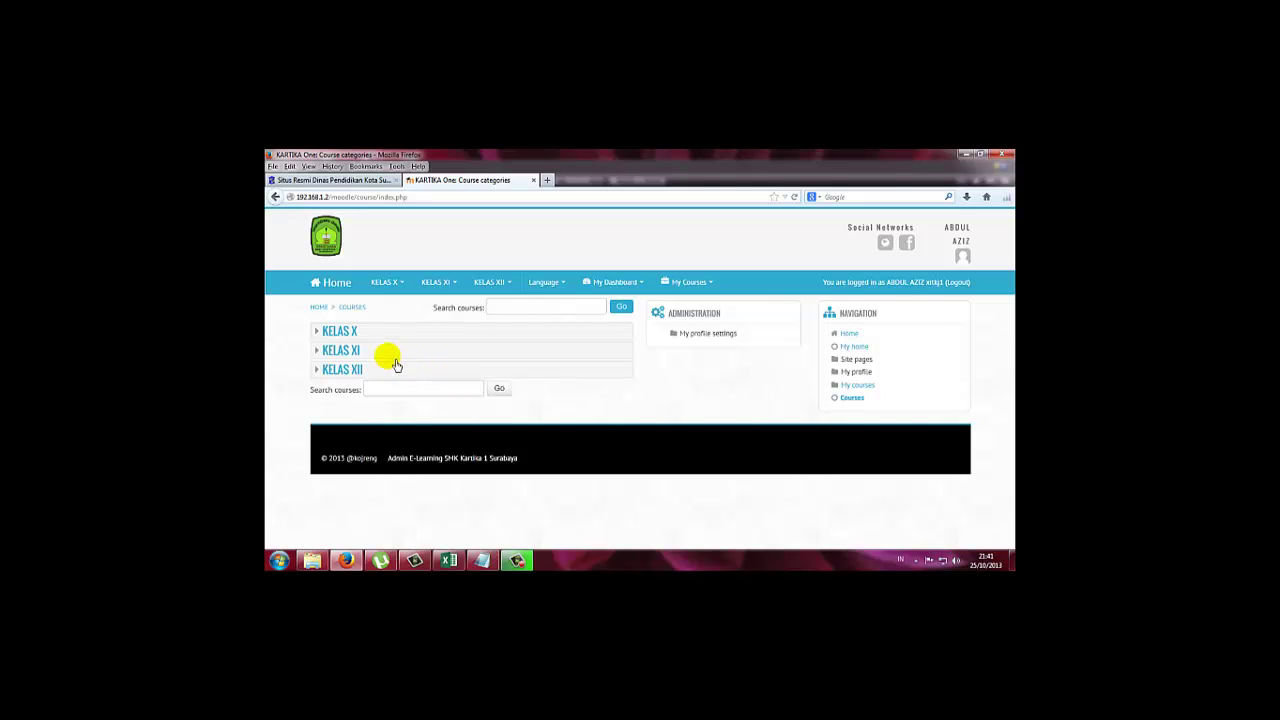
Go through KELAS XI › C. PRODUKTIF › C.2 PRODUKTIF TKJ to the Melakukan Instalasi Software course.
{"action": "left_click", "coordinate": [336, 354]}
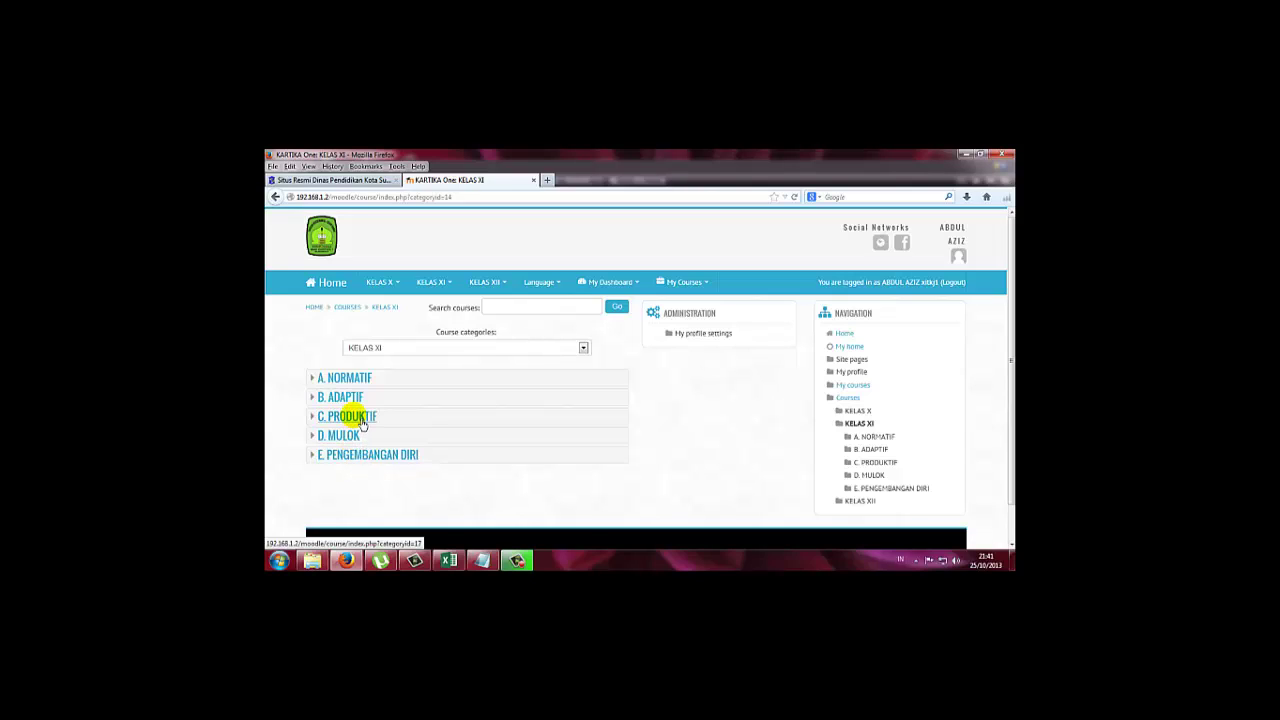
{"action": "left_click", "coordinate": [360, 418]}
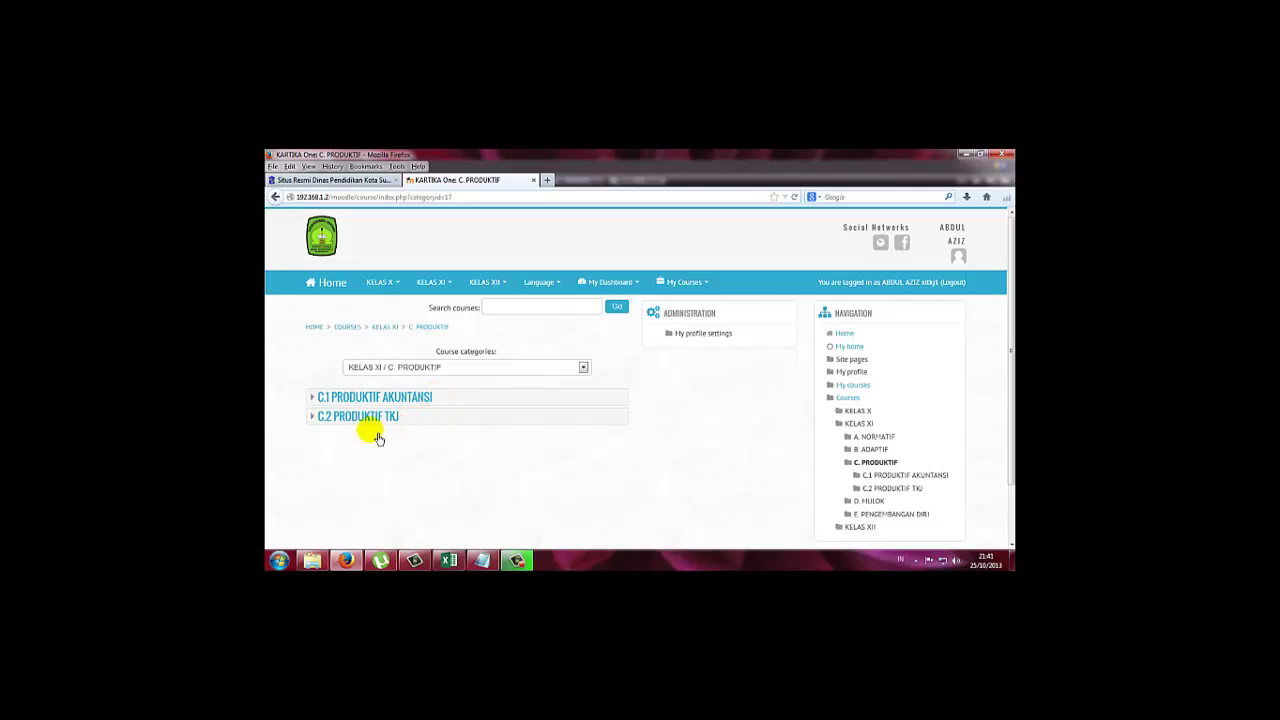
{"action": "left_click", "coordinate": [372, 419]}
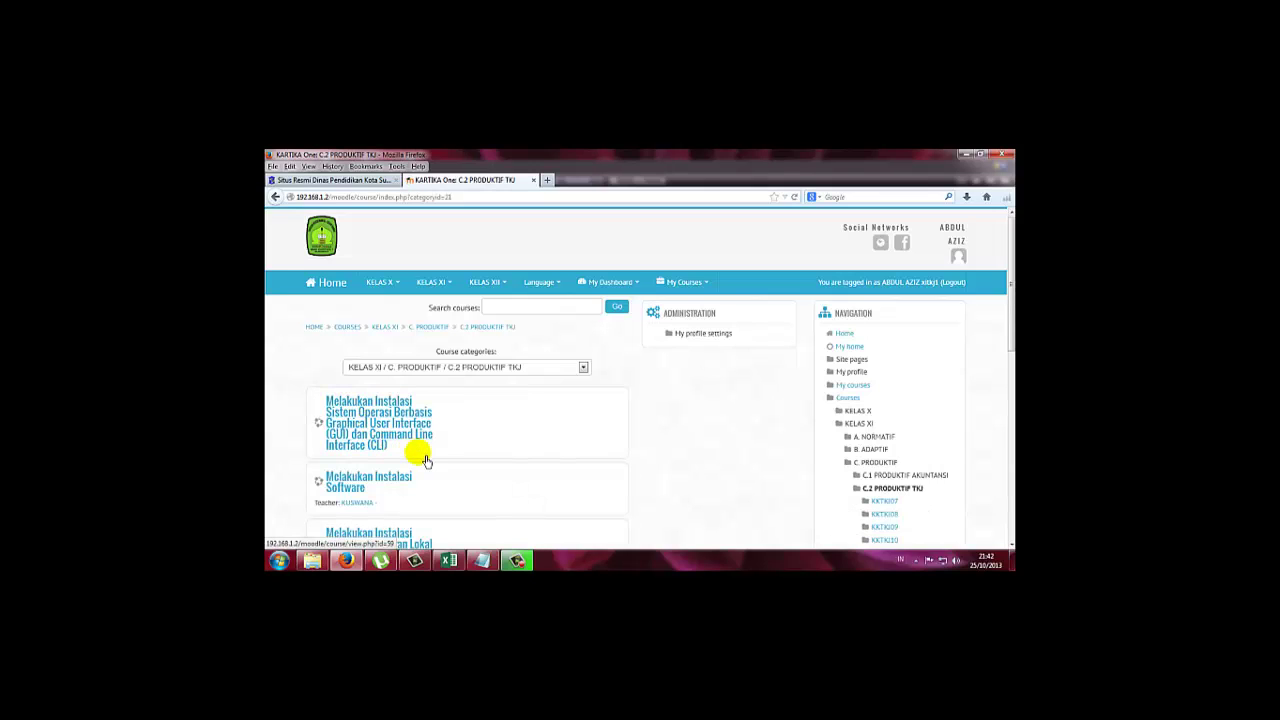
{"action": "scroll", "coordinate": [454, 483], "scroll_direction": "down", "scroll_amount": 1}
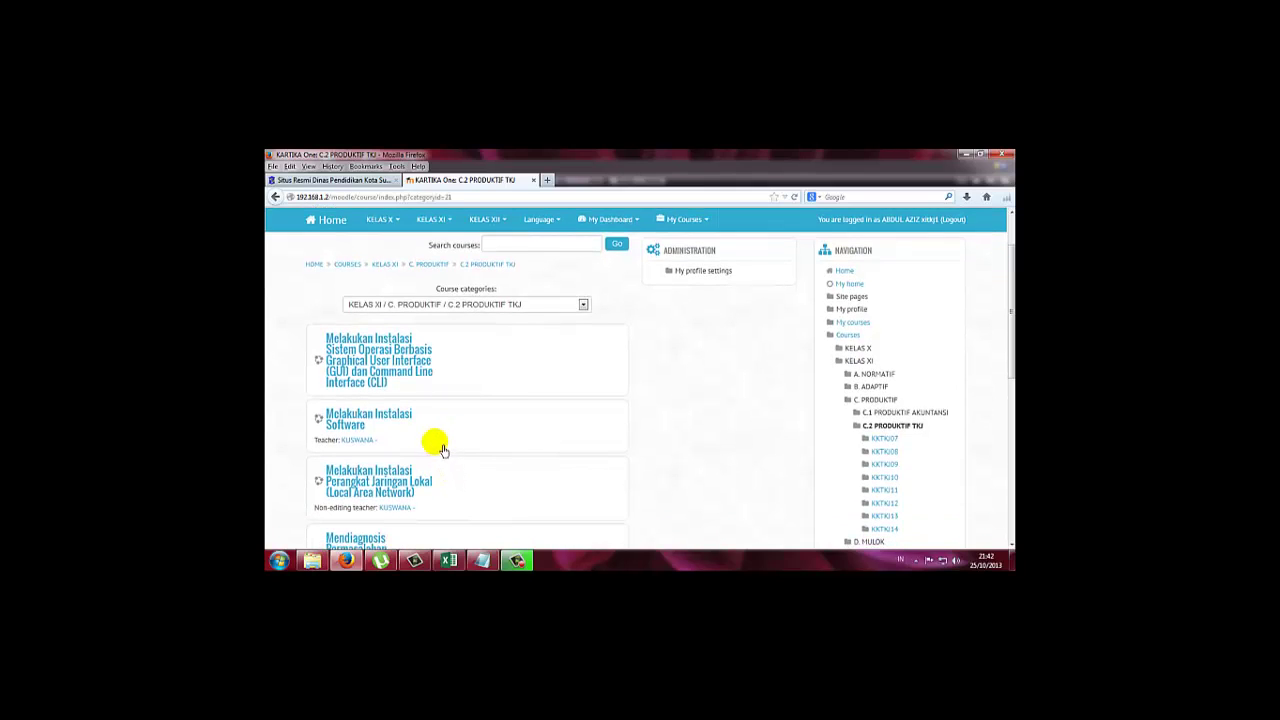
{"action": "left_click", "coordinate": [380, 423]}
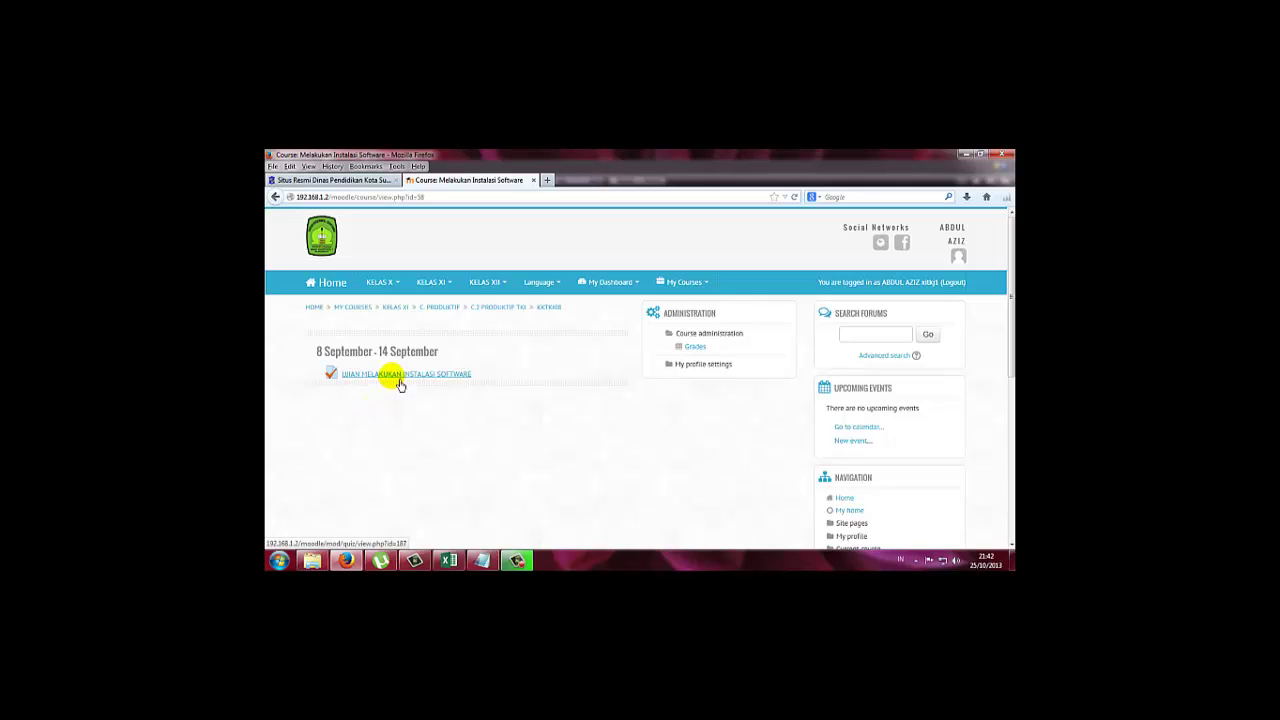
Open the UJIAN MELAKUKAN INSTALASI SOFTWARE quiz, choose Re-attempt quiz, and confirm Start attempt.
{"action": "left_click", "coordinate": [399, 383]}
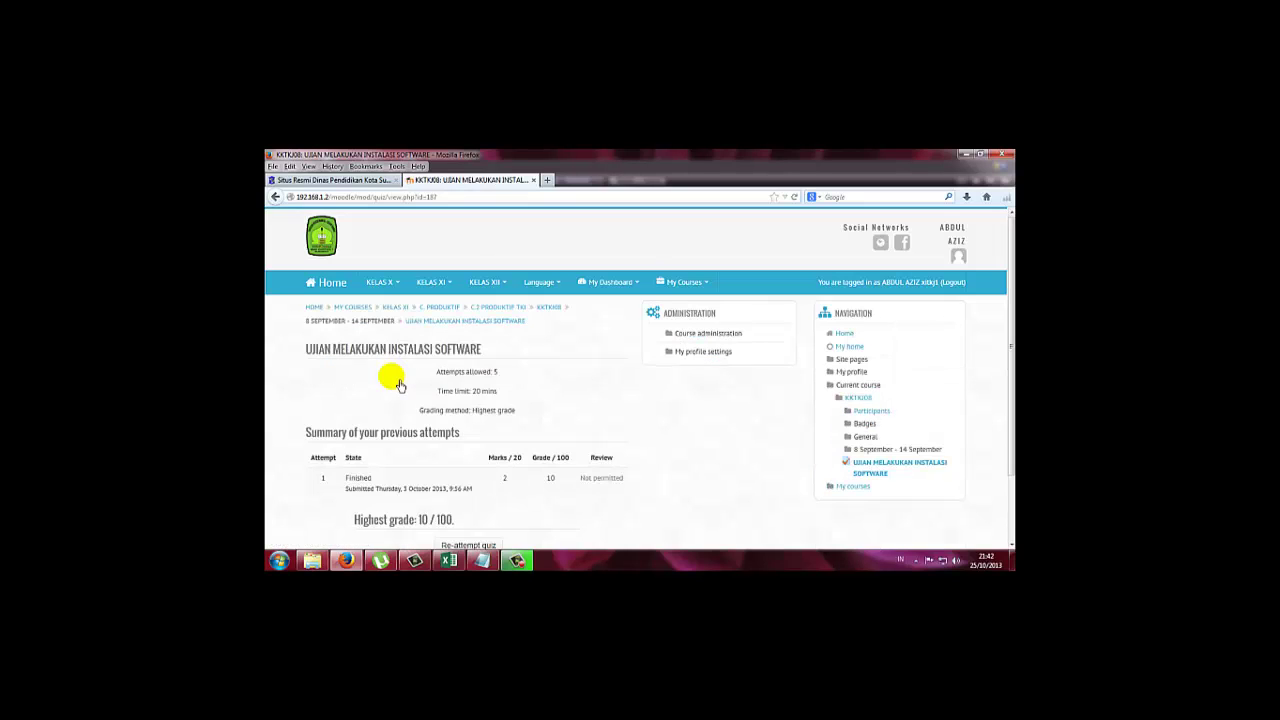
{"action": "scroll", "coordinate": [399, 385], "scroll_direction": "down", "scroll_amount": 1}
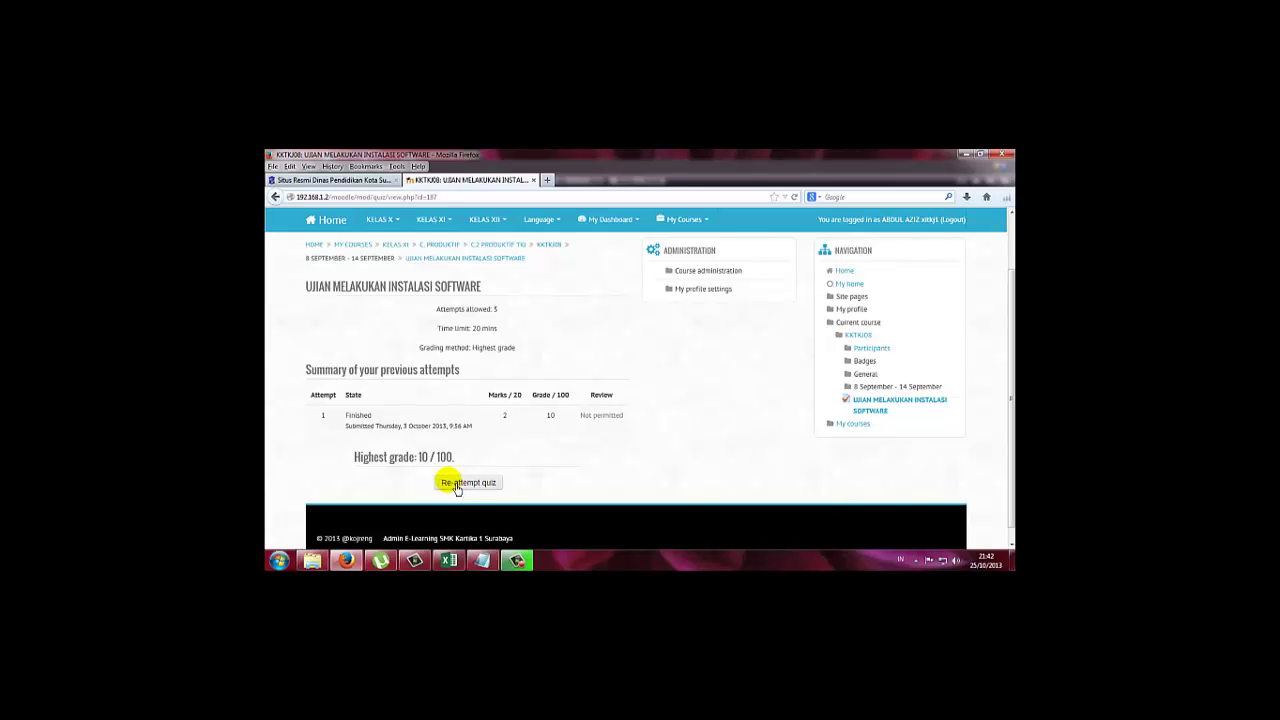
{"action": "left_click", "coordinate": [456, 486]}
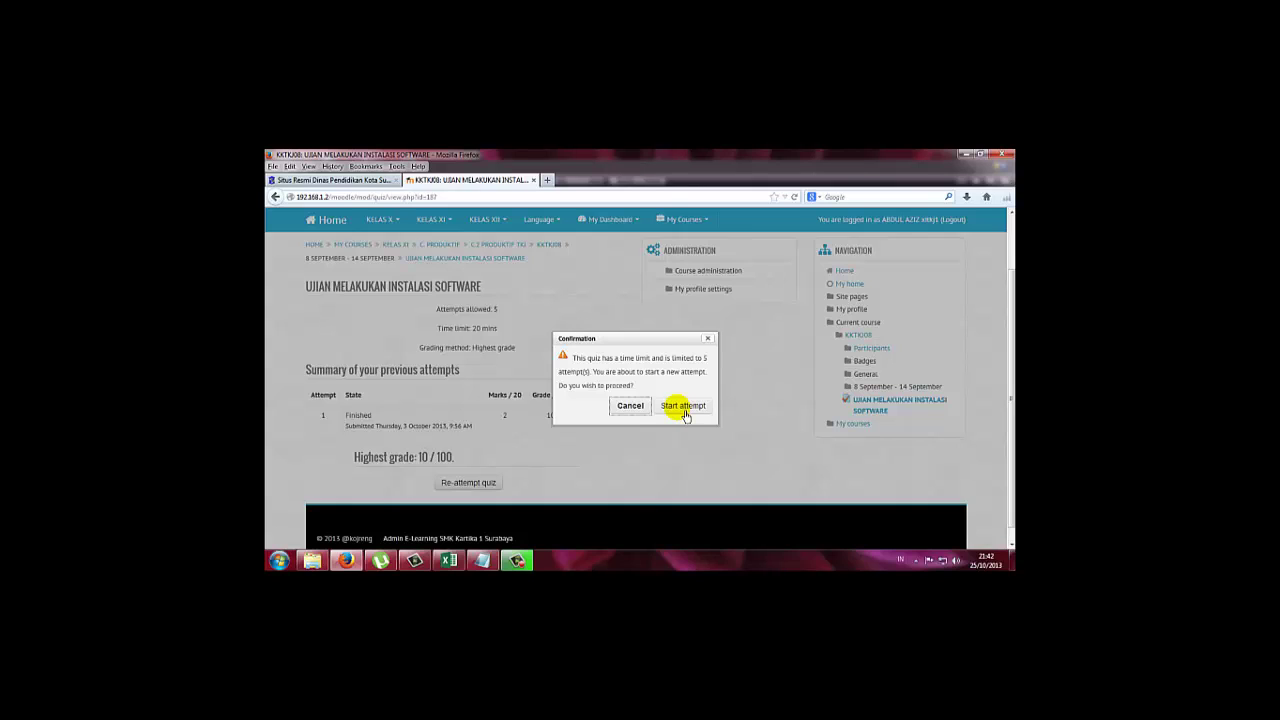
{"action": "left_click", "coordinate": [683, 406]}
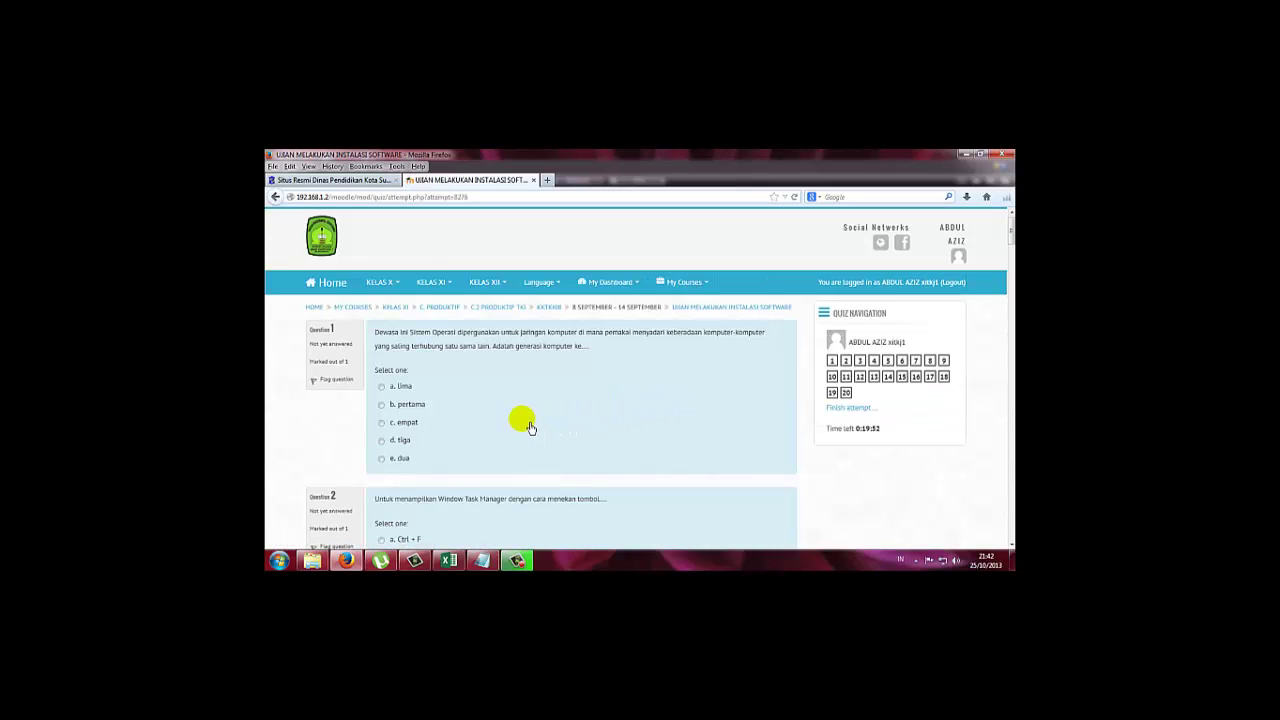
Put the browser in full screen and highlight the Time left countdown value.
{"action": "key", "text": "F11"}
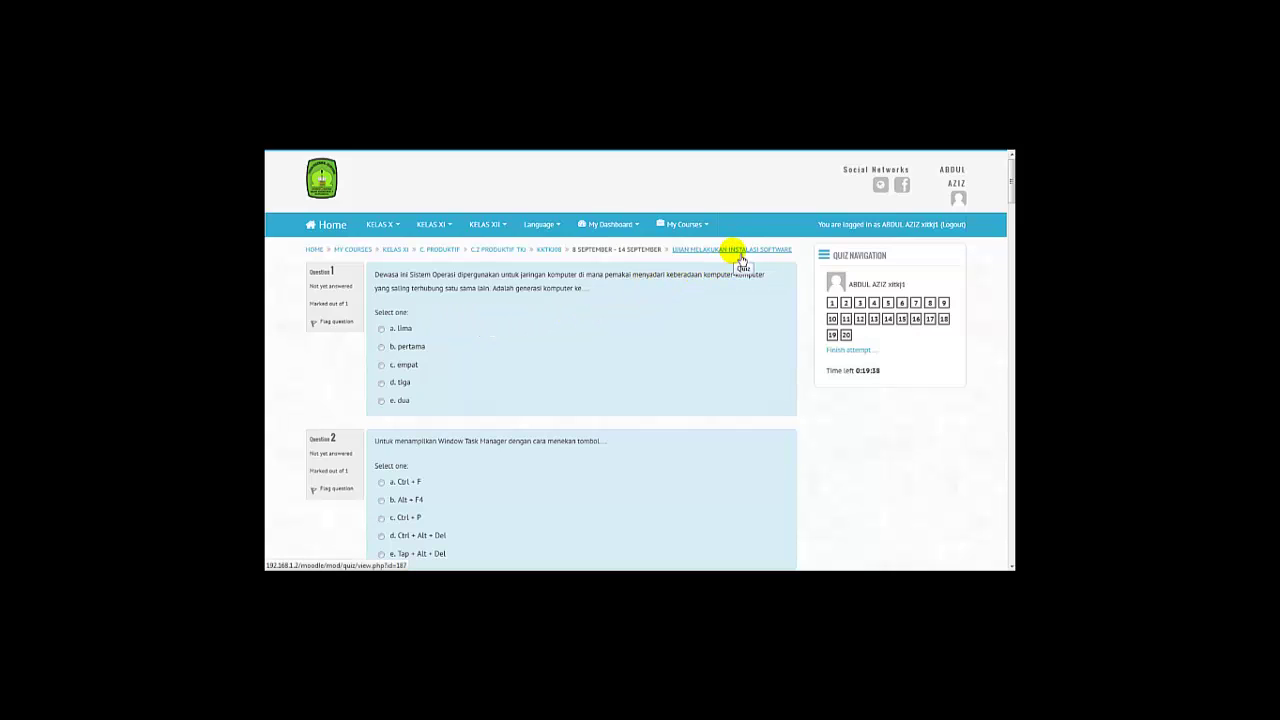
{"action": "double_click", "coordinate": [893, 378]}
{"action": "left_click", "coordinate": [890, 378]}
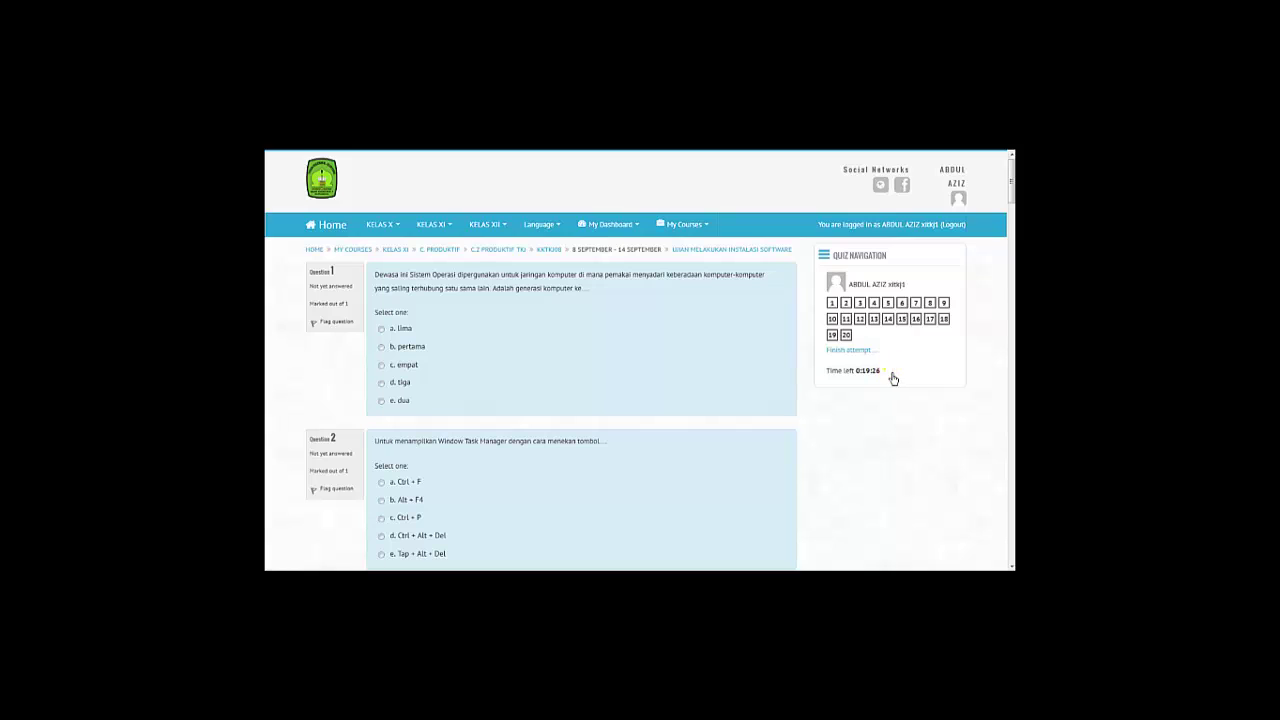
{"action": "mouse_move", "coordinate": [892, 376]}
{"action": "left_mouse_down"}
{"action": "mouse_move", "coordinate": [869, 376]}
{"action": "mouse_move", "coordinate": [892, 379]}
{"action": "left_mouse_up"}
Answer Question 1 'a. lima', Question 5 'e. program instal' and Question 8 'd. keawetan'.
{"action": "left_click", "coordinate": [381, 328]}
{"action": "scroll", "coordinate": [375, 410], "scroll_direction": "down", "scroll_amount": 2}
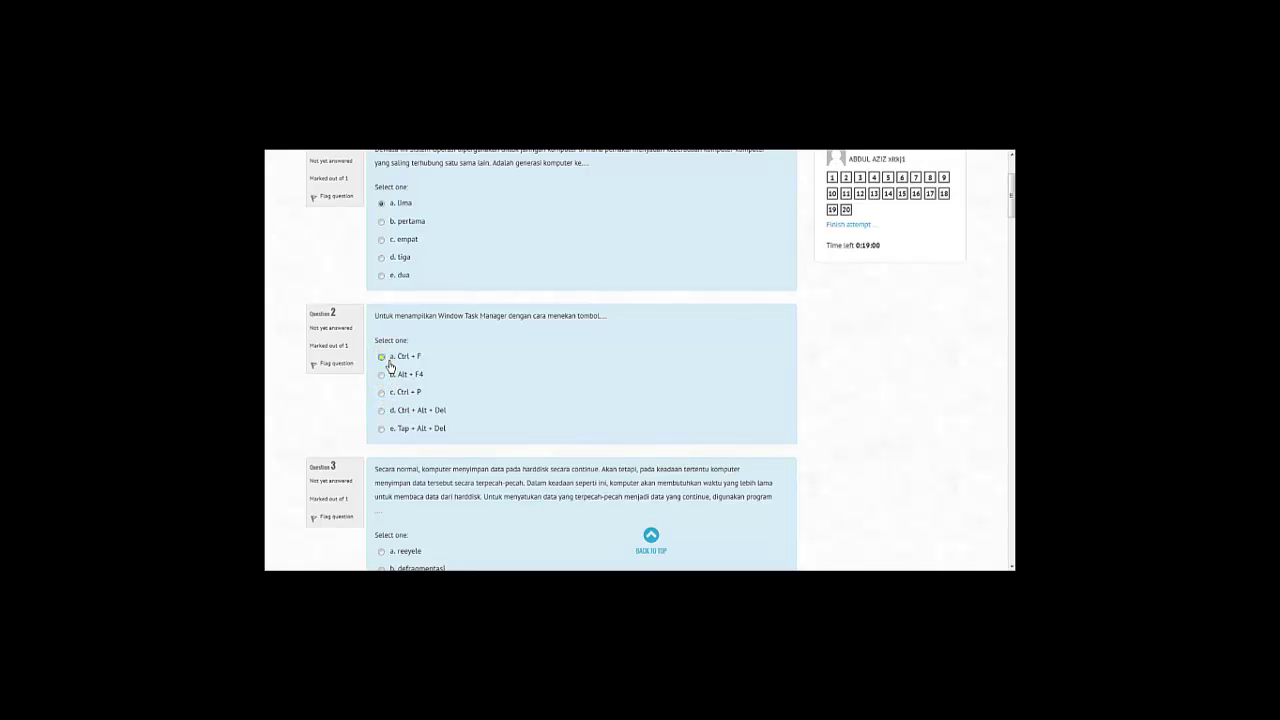
{"action": "scroll", "coordinate": [380, 370], "scroll_direction": "down", "scroll_amount": 4}
{"action": "scroll", "coordinate": [418, 362], "scroll_direction": "down", "scroll_amount": 5}
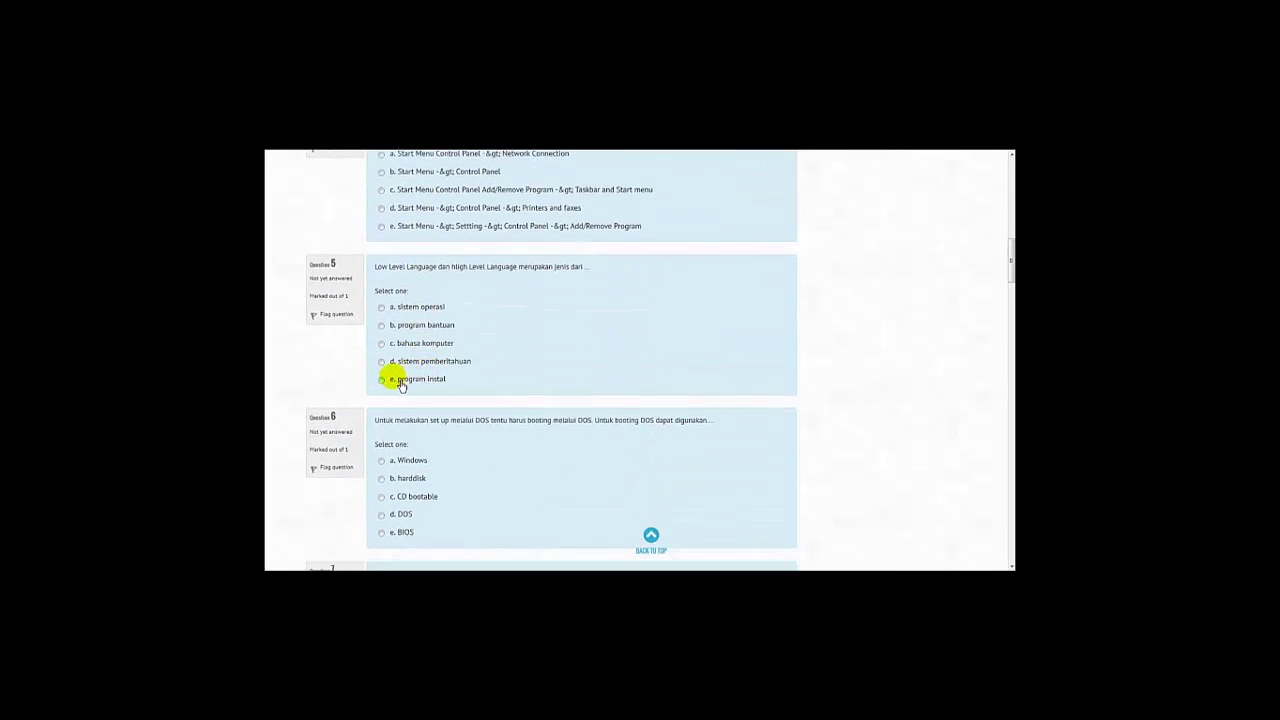
{"action": "left_click", "coordinate": [390, 381]}
{"action": "scroll", "coordinate": [386, 423], "scroll_direction": "down", "scroll_amount": 6}
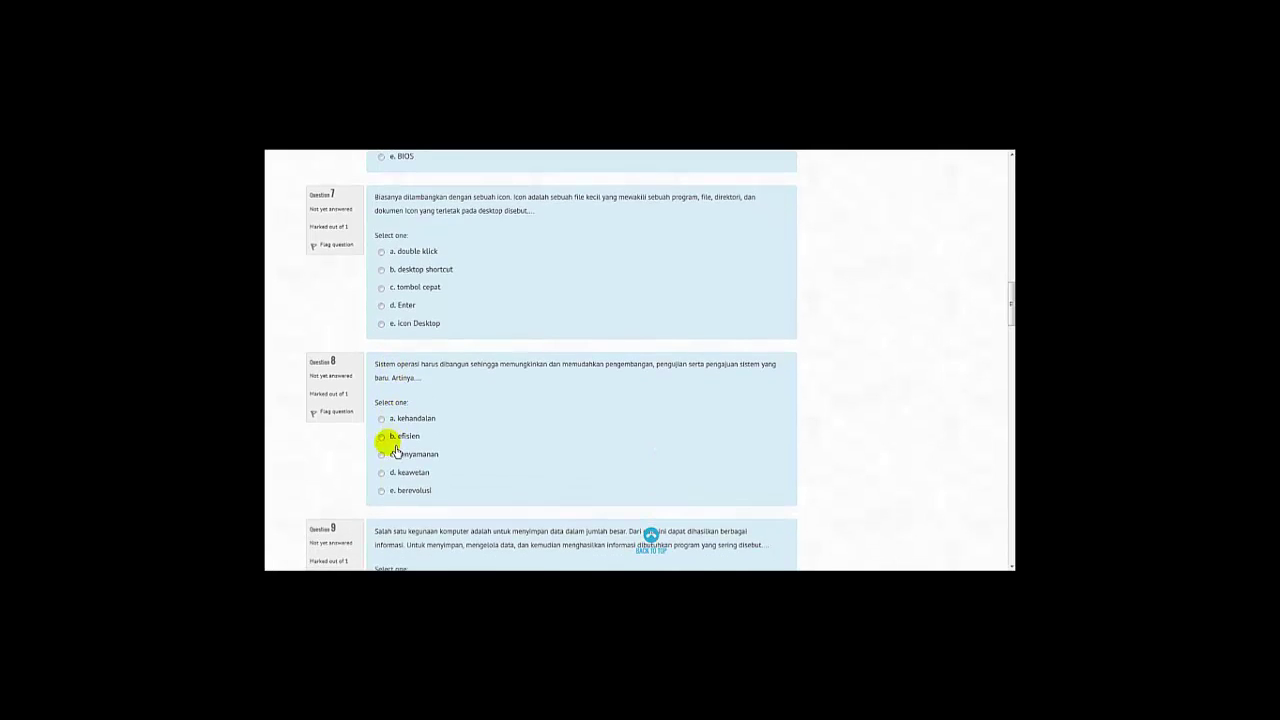
{"action": "left_click", "coordinate": [391, 479]}
{"action": "scroll", "coordinate": [391, 481], "scroll_direction": "down", "scroll_amount": 5}
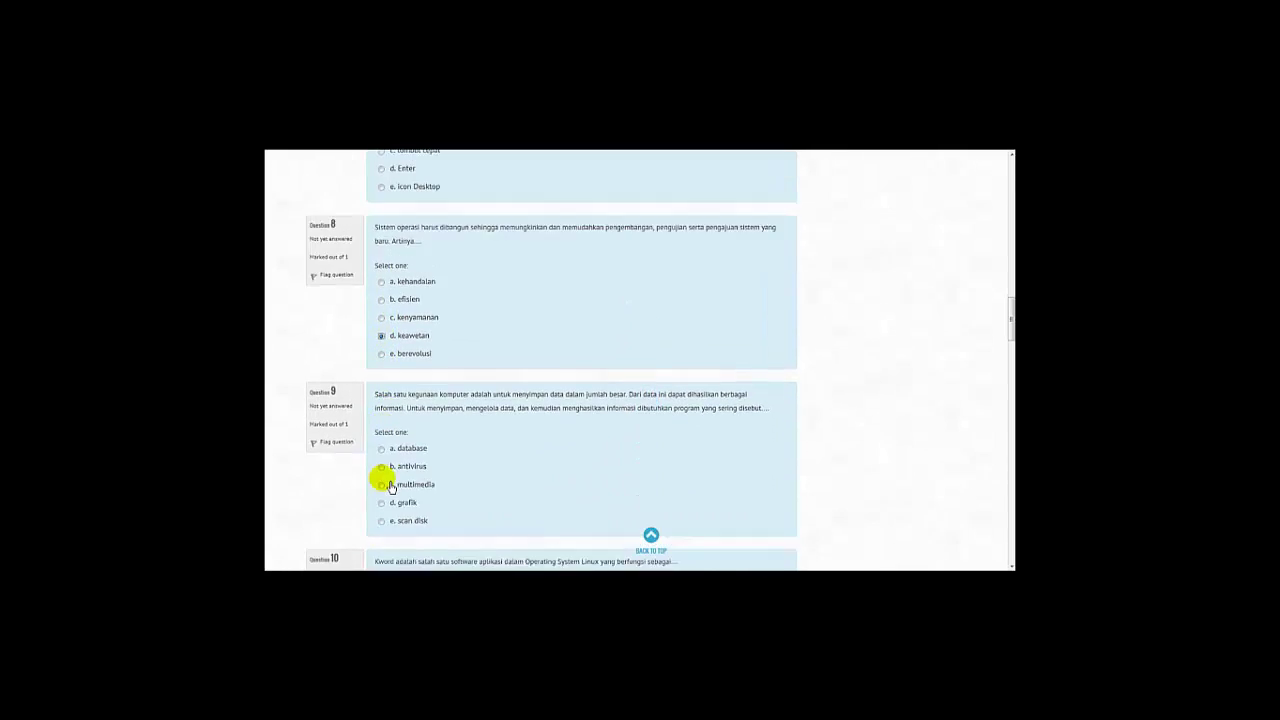
Answer Question 10 'spreadsheeet', 13 'restart', 14 option c and 15 'Microsoft Excel'.
{"action": "left_click", "coordinate": [390, 484]}
{"action": "scroll", "coordinate": [390, 488], "scroll_direction": "down", "scroll_amount": 6}
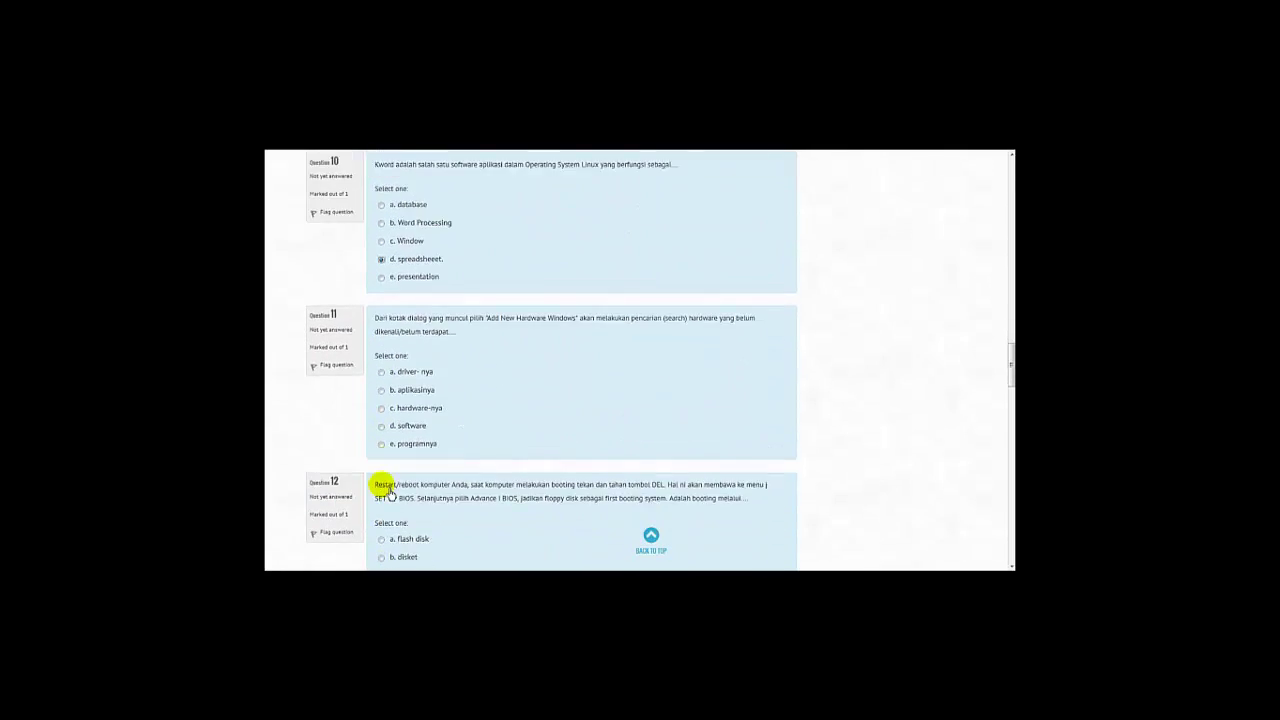
{"action": "left_click", "coordinate": [388, 540]}
{"action": "scroll", "coordinate": [390, 530], "scroll_direction": "down", "scroll_amount": 4}
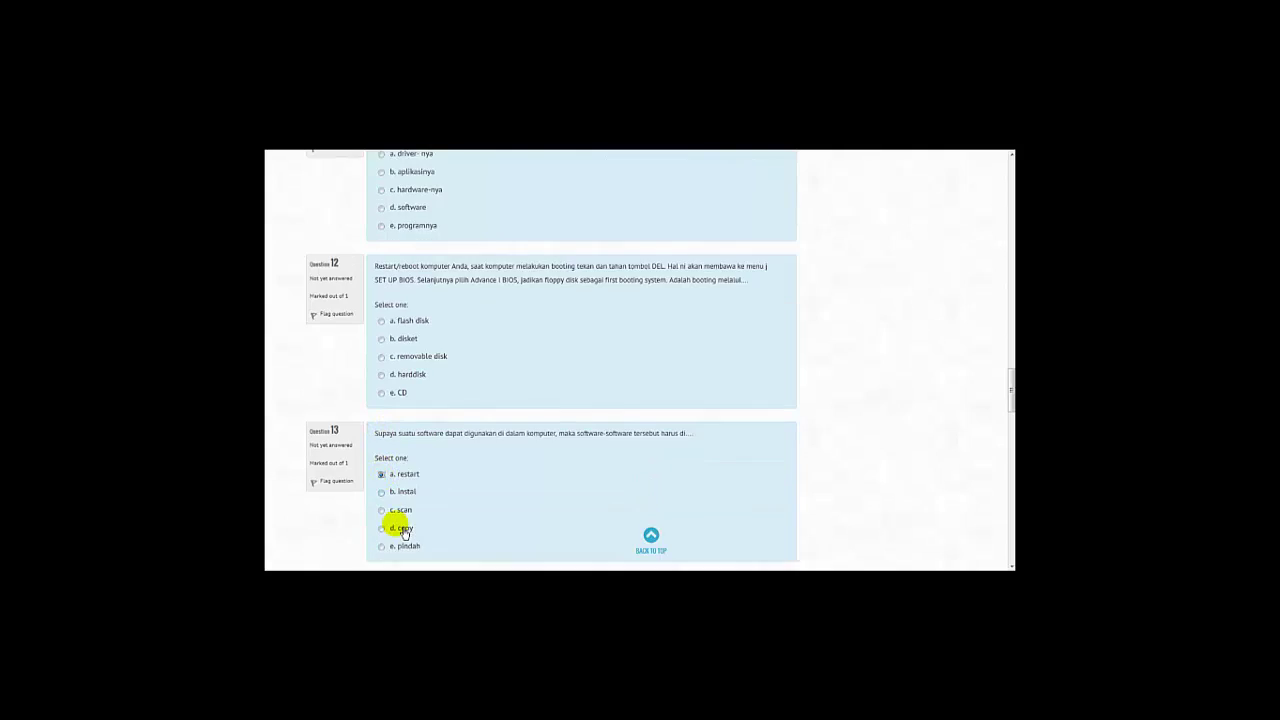
{"action": "left_click", "coordinate": [388, 506]}
{"action": "scroll", "coordinate": [389, 510], "scroll_direction": "down", "scroll_amount": 4}
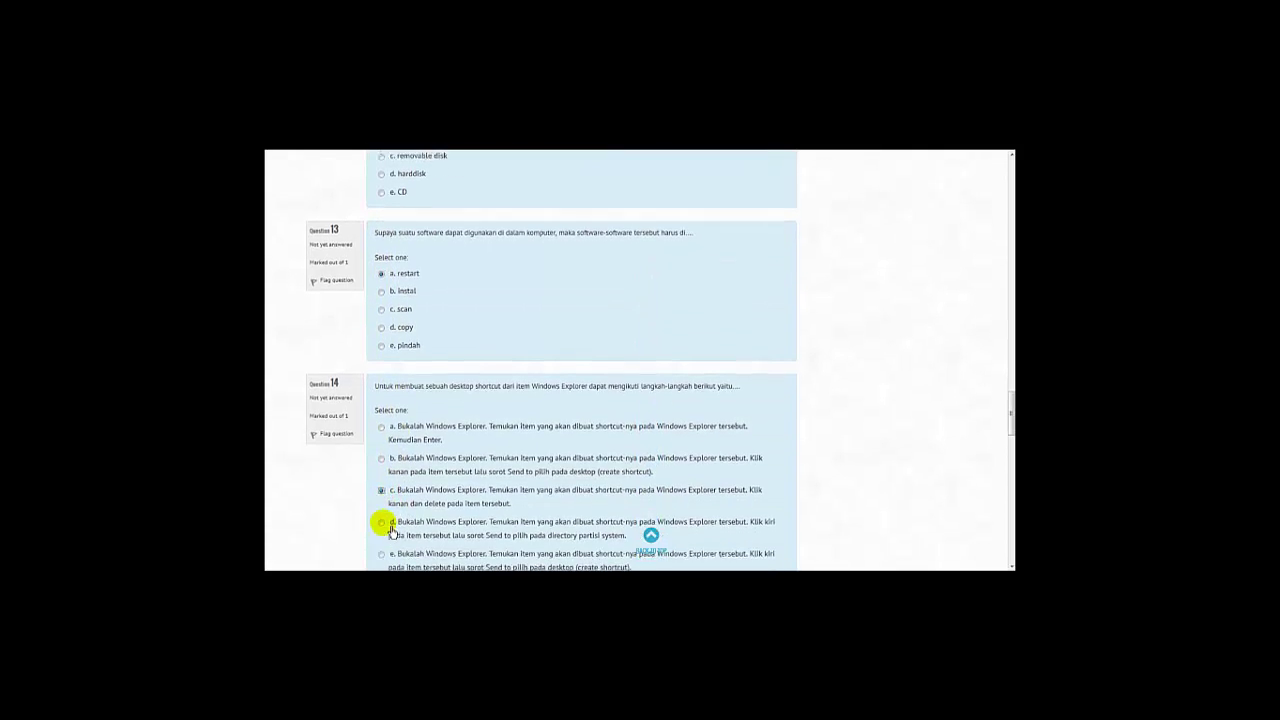
{"action": "left_click", "coordinate": [388, 484]}
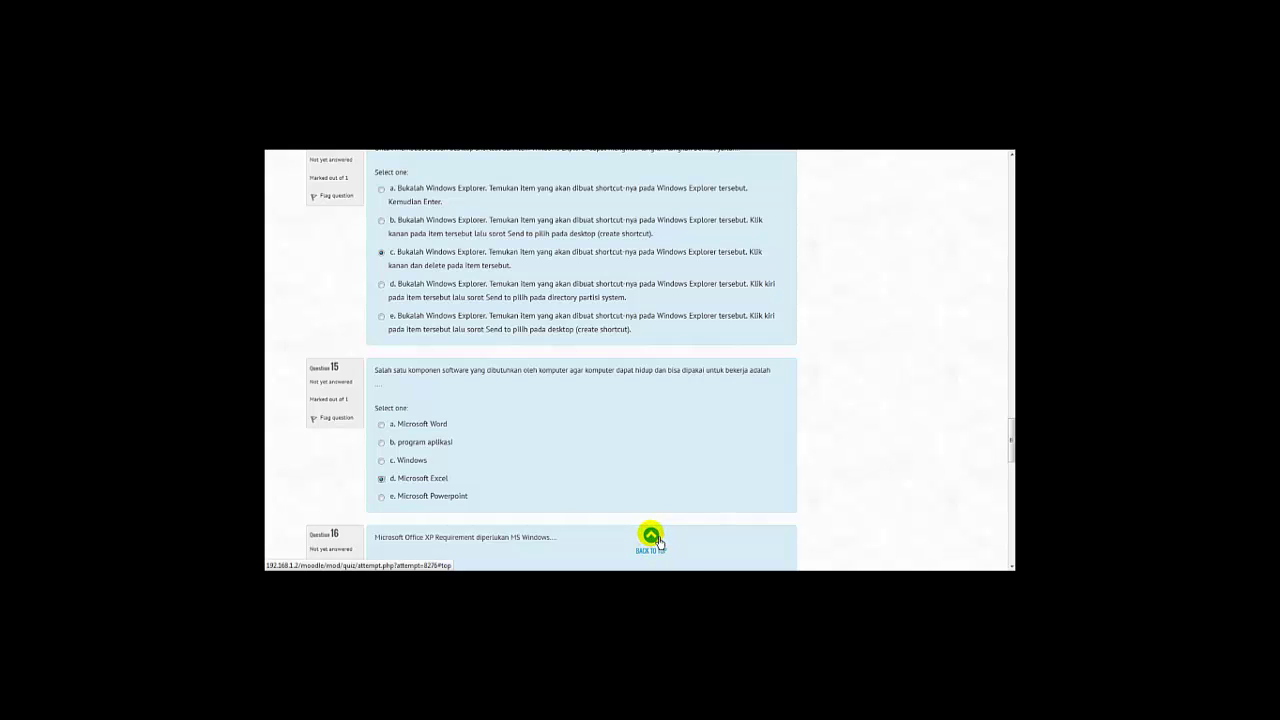
Jump back to the start of the quiz, scroll through it, and click Next to the summary.
{"action": "left_click", "coordinate": [652, 537]}
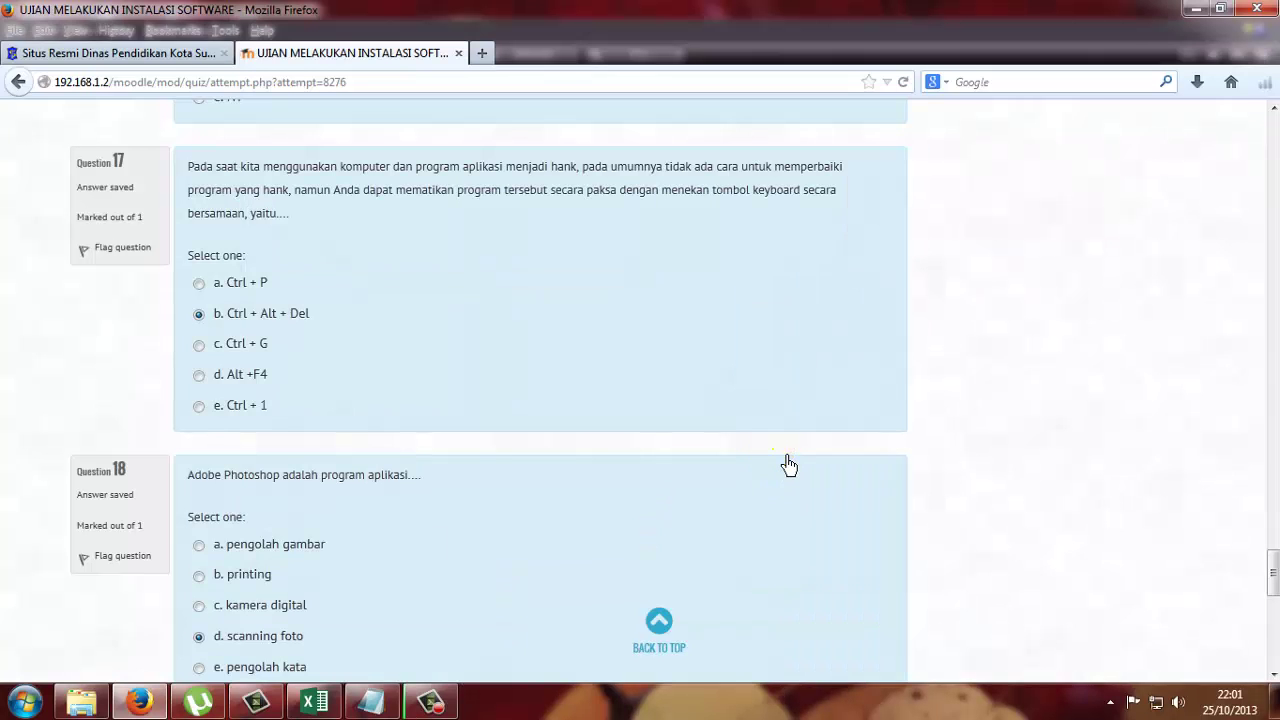
{"action": "scroll", "coordinate": [788, 485], "scroll_direction": "down", "scroll_amount": 5}
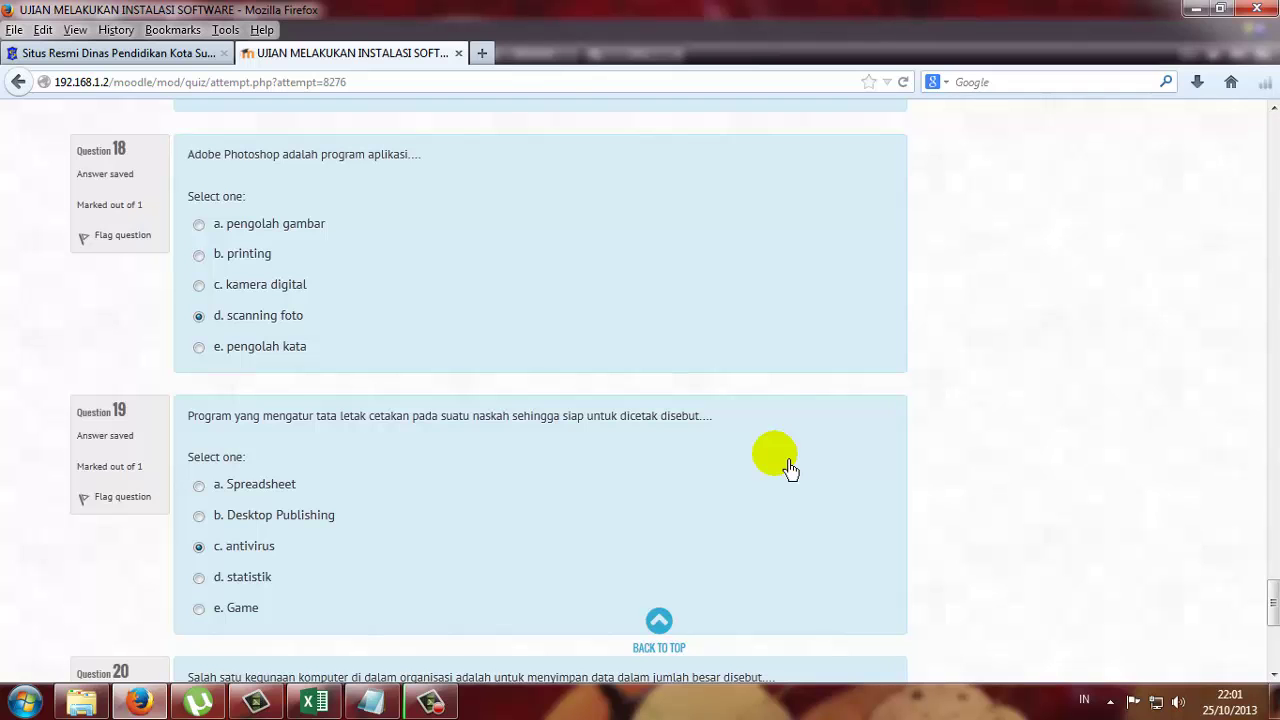
{"action": "scroll", "coordinate": [790, 468], "scroll_direction": "up", "scroll_amount": 1}
{"action": "scroll", "coordinate": [790, 468], "scroll_direction": "down", "scroll_amount": 5}
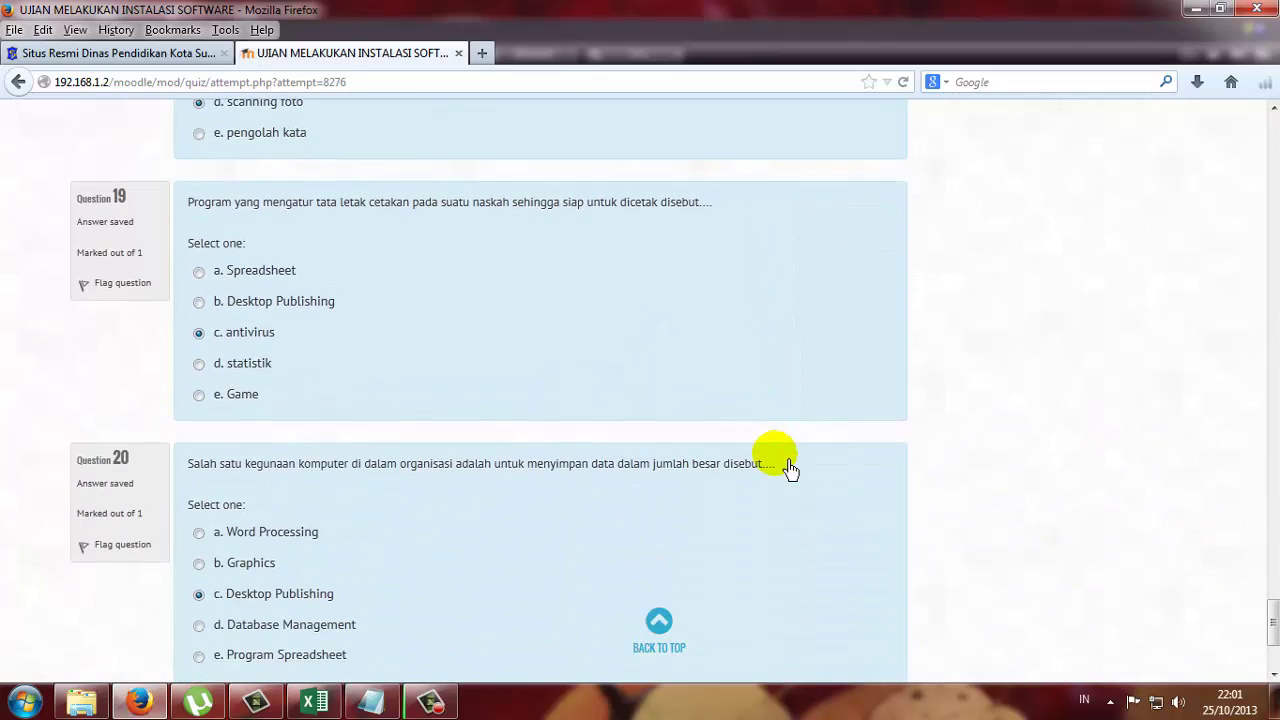
{"action": "scroll", "coordinate": [790, 468], "scroll_direction": "down", "scroll_amount": 2}
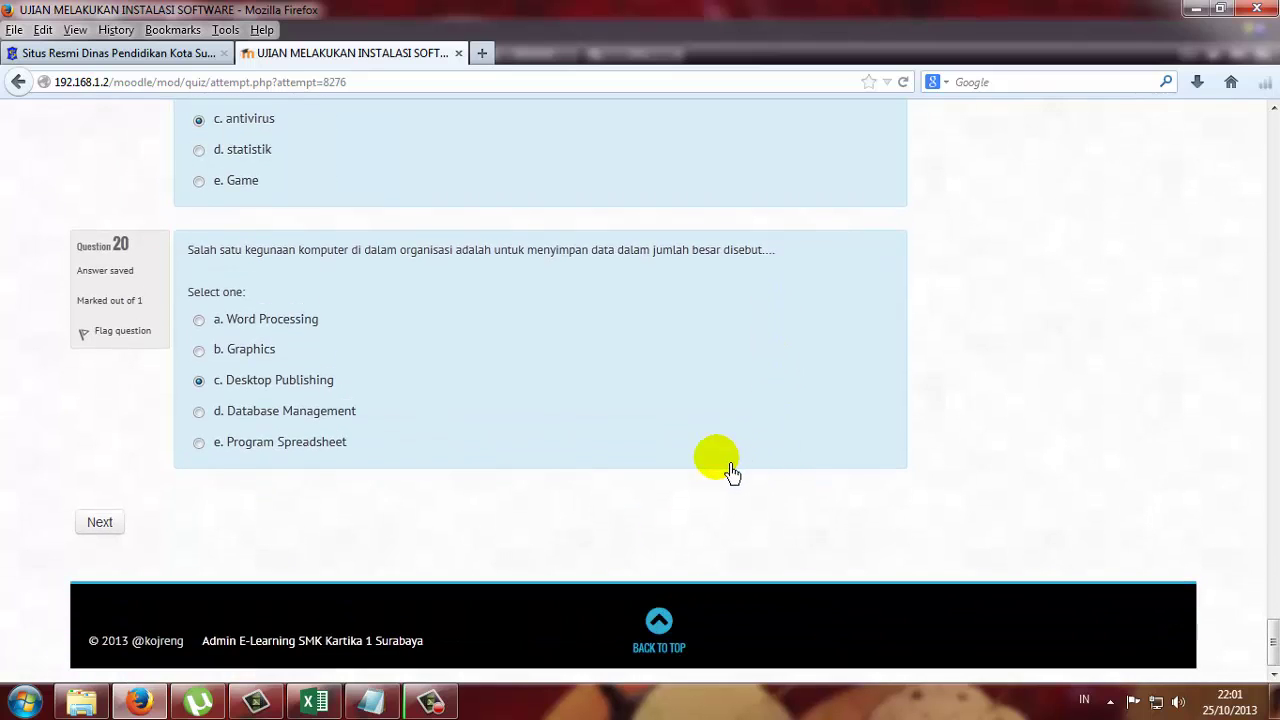
{"action": "left_click", "coordinate": [110, 524]}
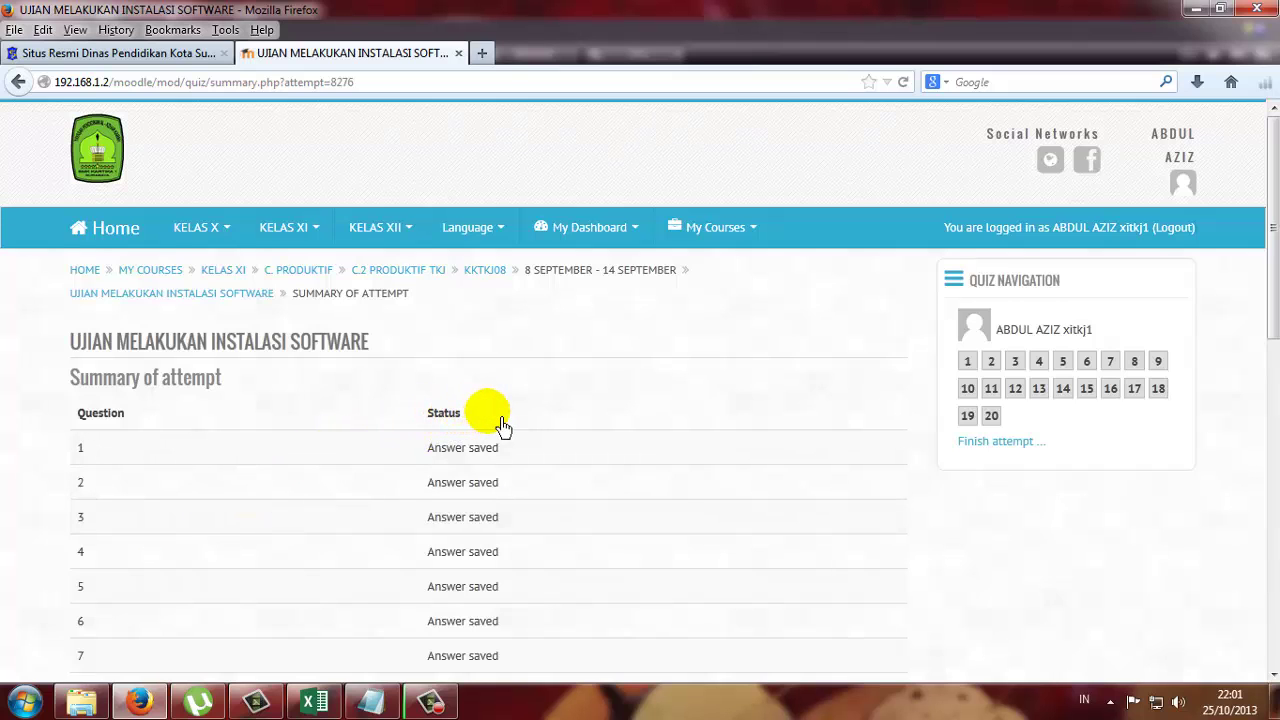
Scroll the Summary of attempt table to confirm questions 1–20 show Answer saved.
{"action": "scroll", "coordinate": [502, 425], "scroll_direction": "down", "scroll_amount": 5}
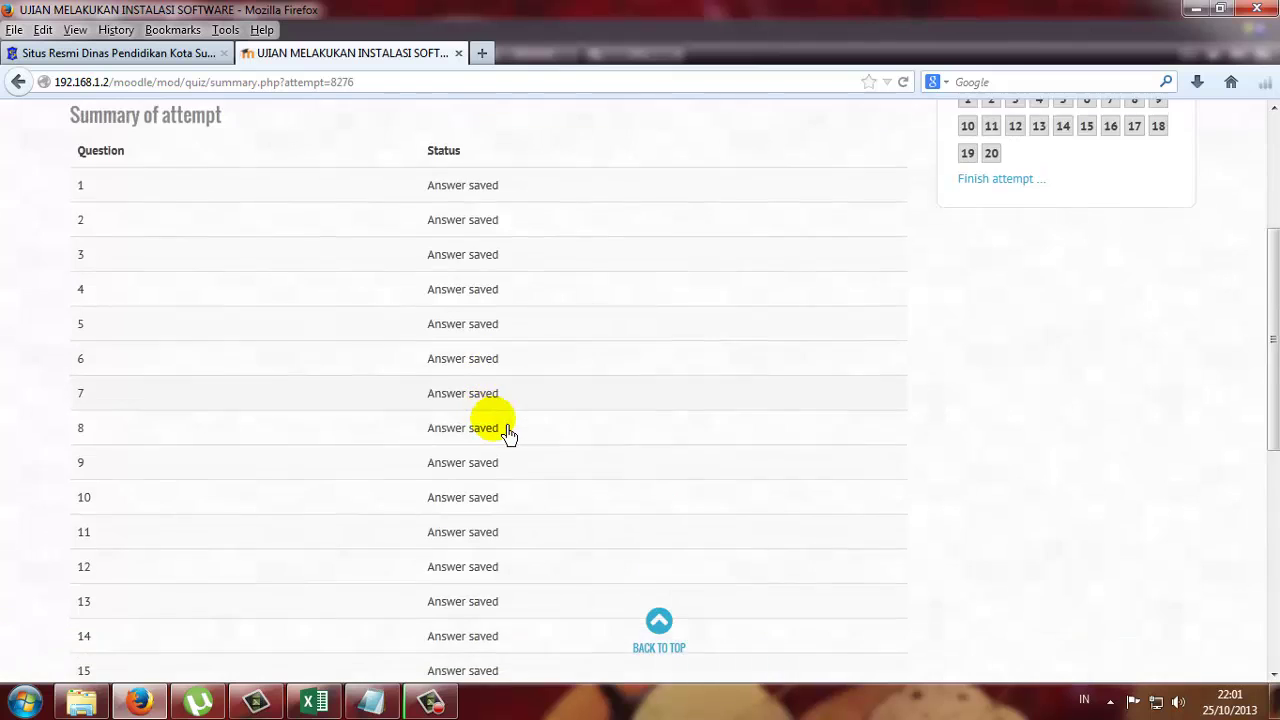
{"action": "scroll", "coordinate": [508, 432], "scroll_direction": "down", "scroll_amount": 5}
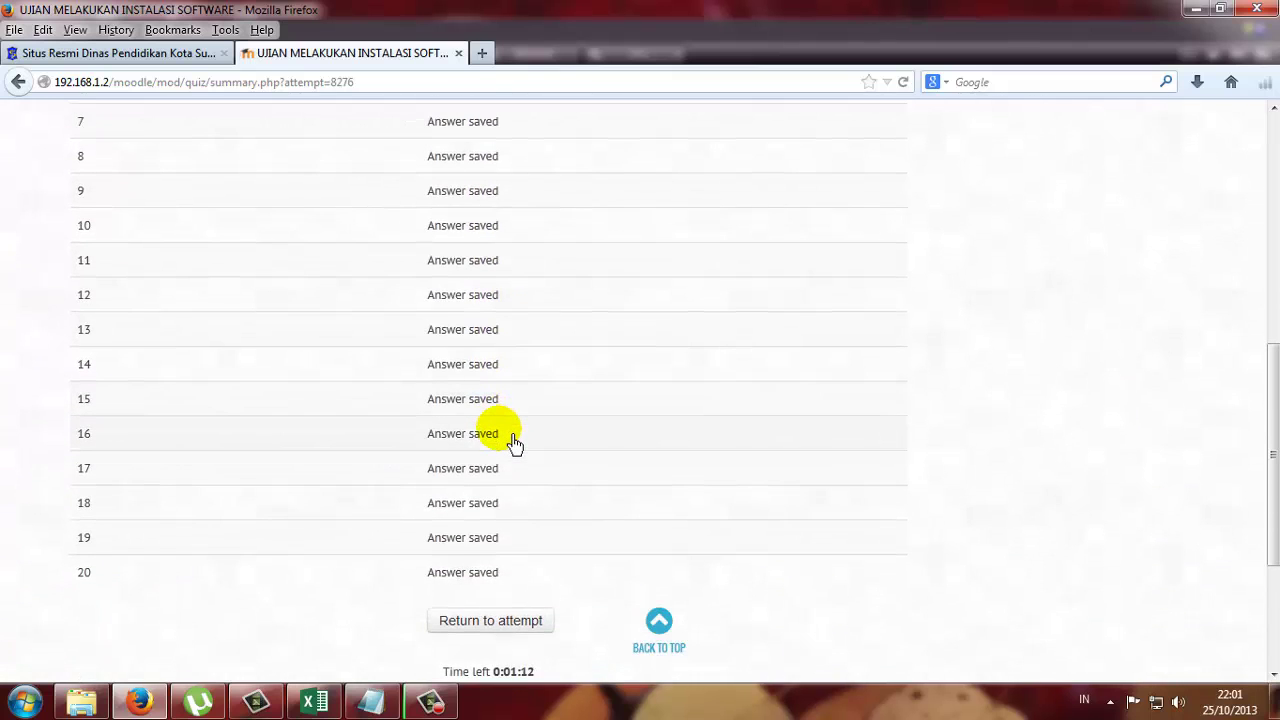
{"action": "scroll", "coordinate": [512, 440], "scroll_direction": "down", "scroll_amount": 4}
{"action": "scroll", "coordinate": [512, 440], "scroll_direction": "up", "scroll_amount": 2}
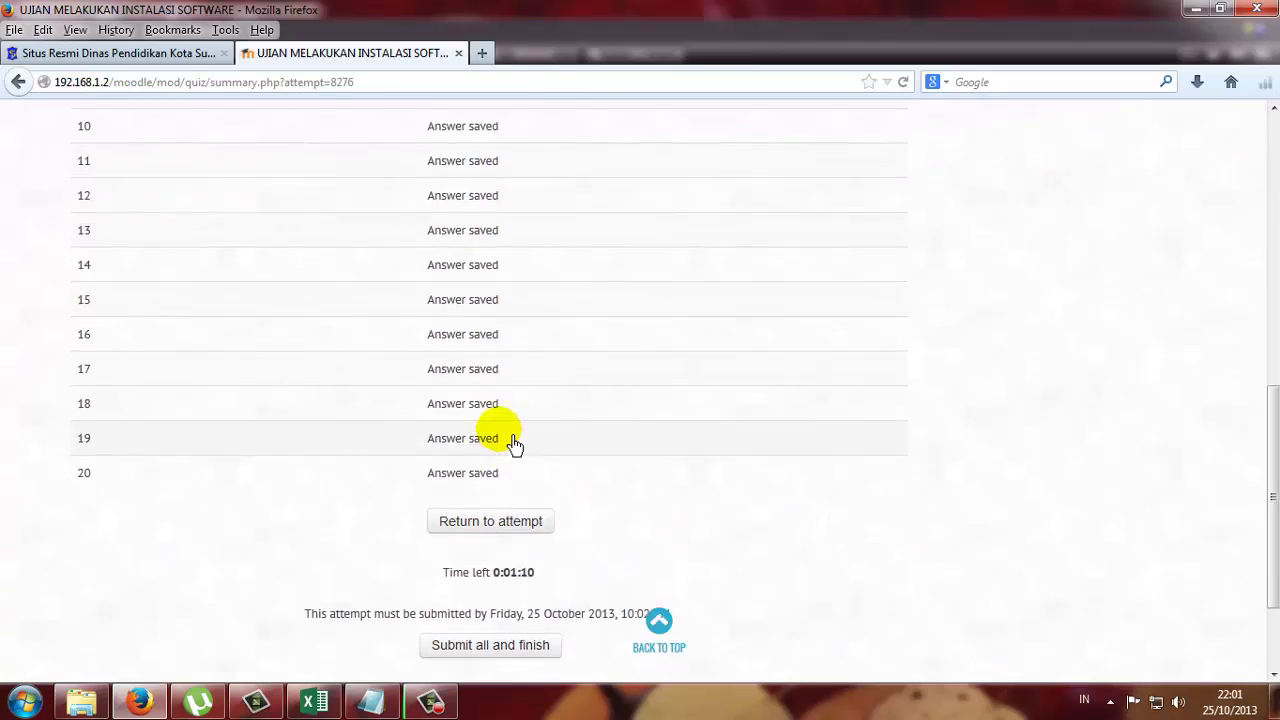
{"action": "scroll", "coordinate": [512, 440], "scroll_direction": "up", "scroll_amount": 10}
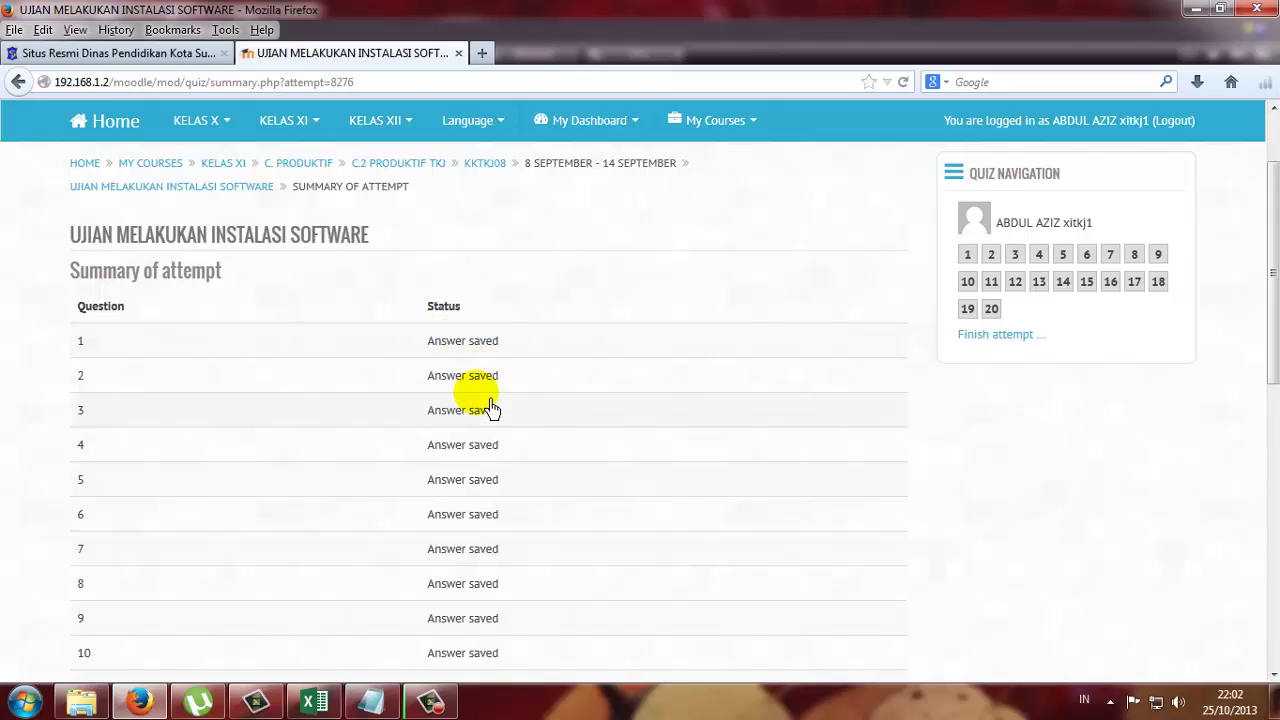
{"action": "scroll", "coordinate": [490, 408], "scroll_direction": "down", "scroll_amount": 5}
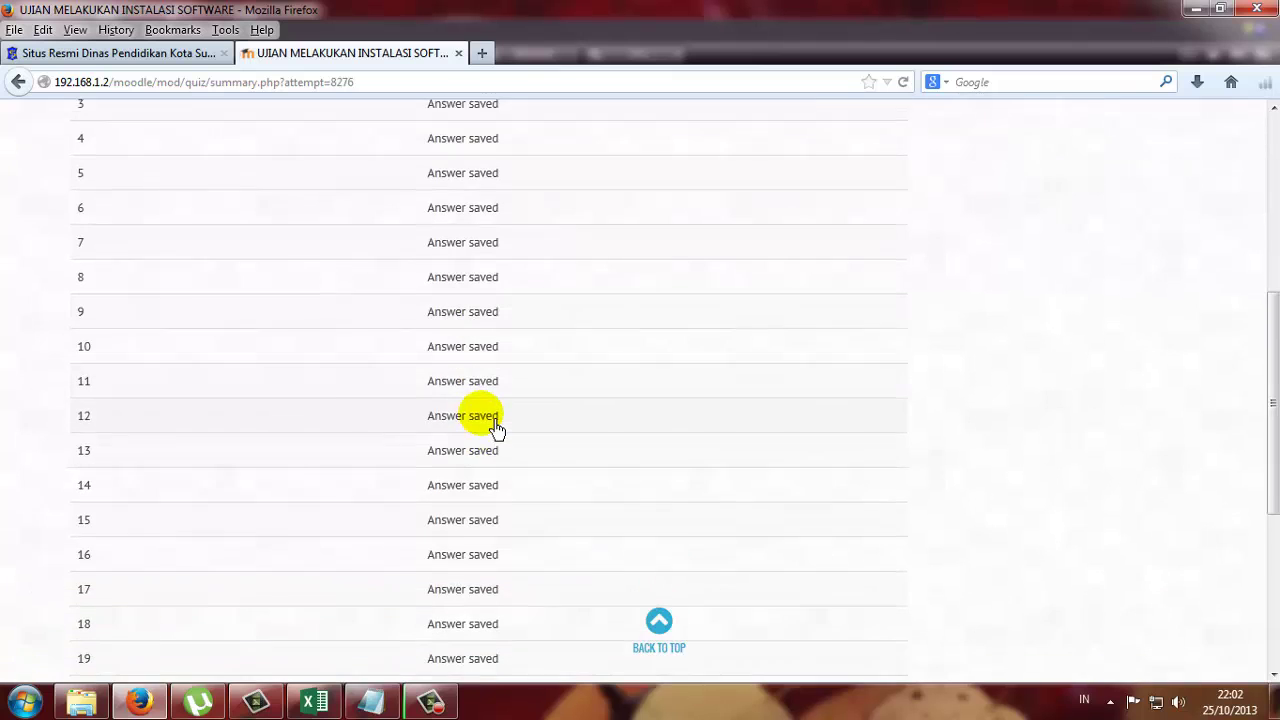
{"action": "scroll", "coordinate": [497, 428], "scroll_direction": "down", "scroll_amount": 2}
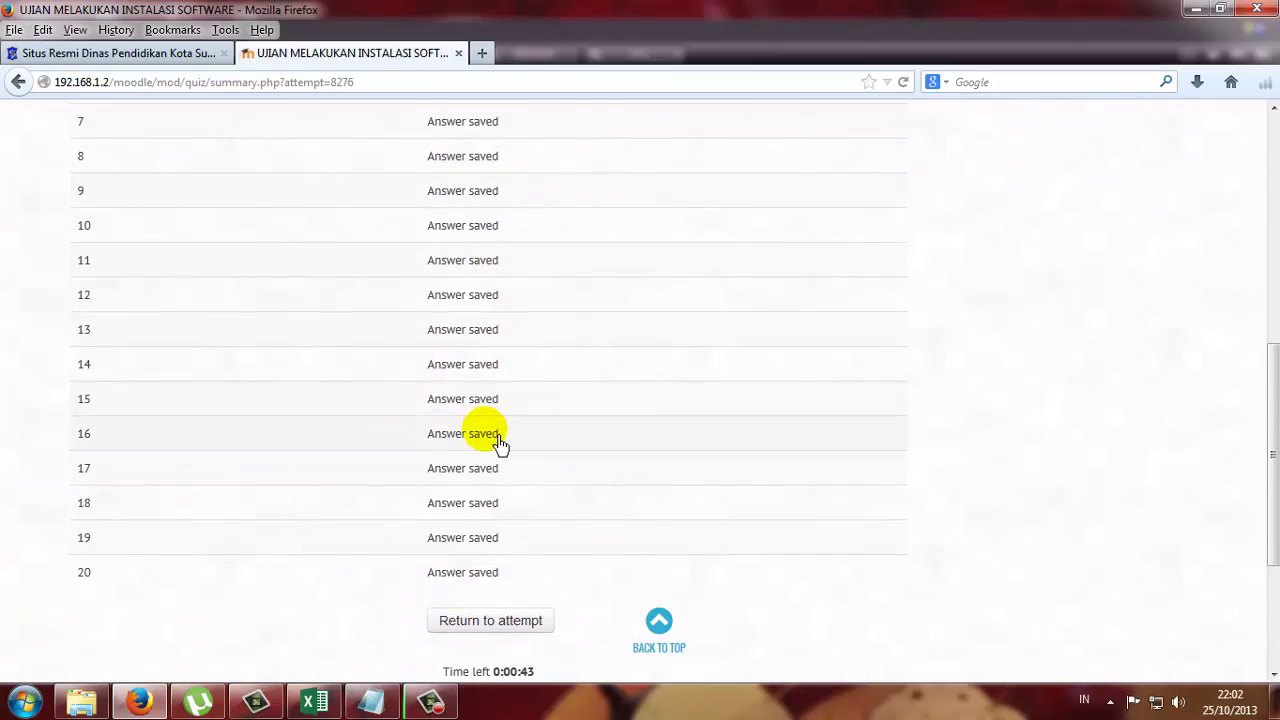
{"action": "scroll", "coordinate": [500, 443], "scroll_direction": "down", "scroll_amount": 4}
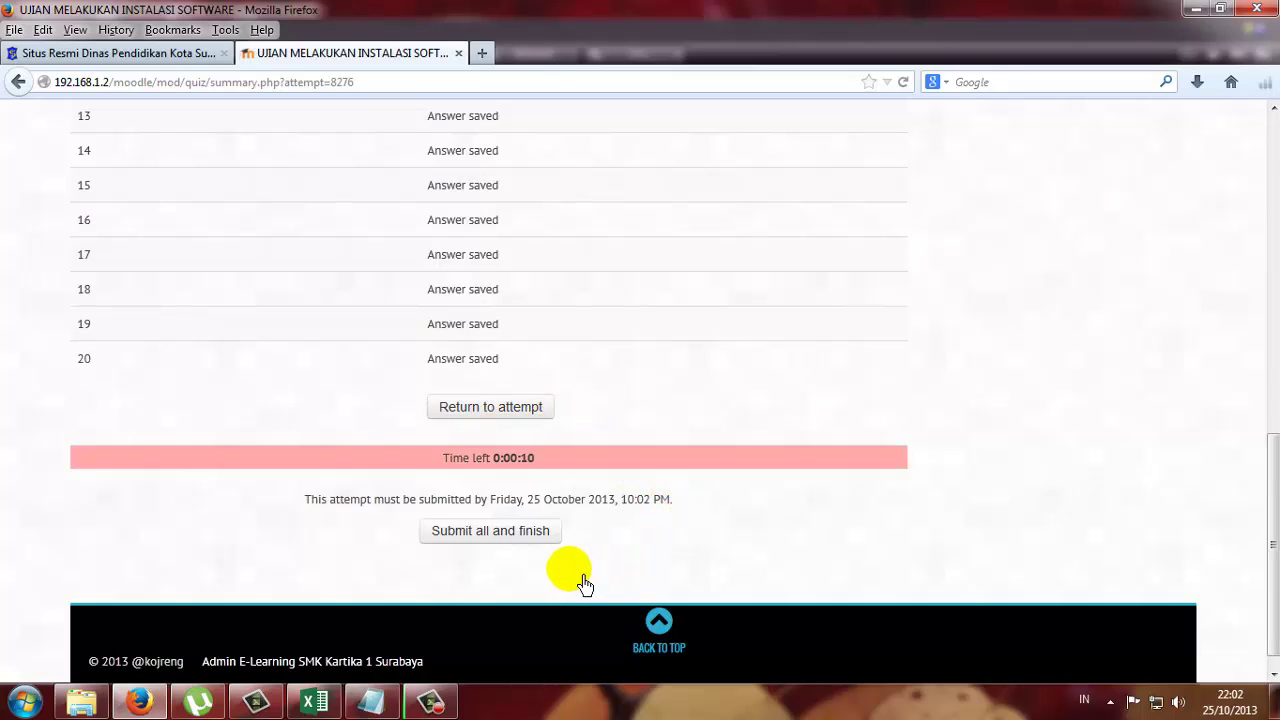
Submit all answers, confirm, and view attempt 2 finished with 5/20 marks, grade 25/100.
{"action": "left_click", "coordinate": [486, 549]}
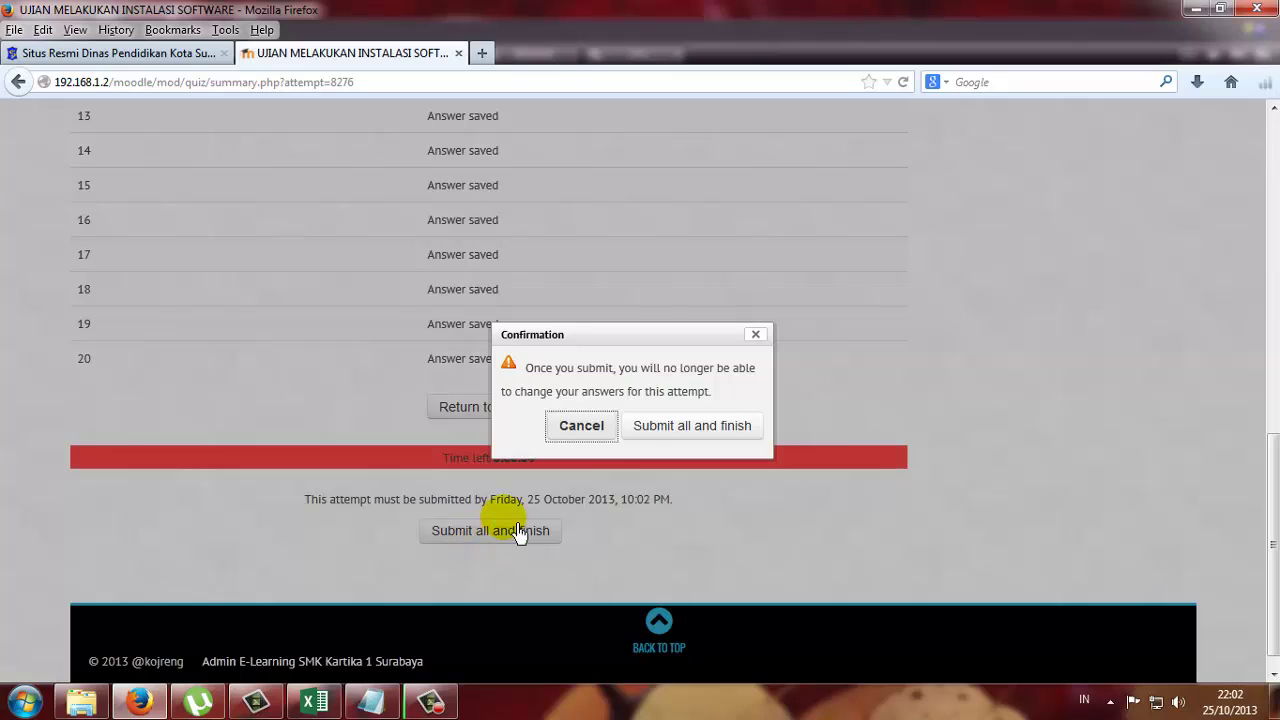
{"action": "left_click", "coordinate": [678, 440]}
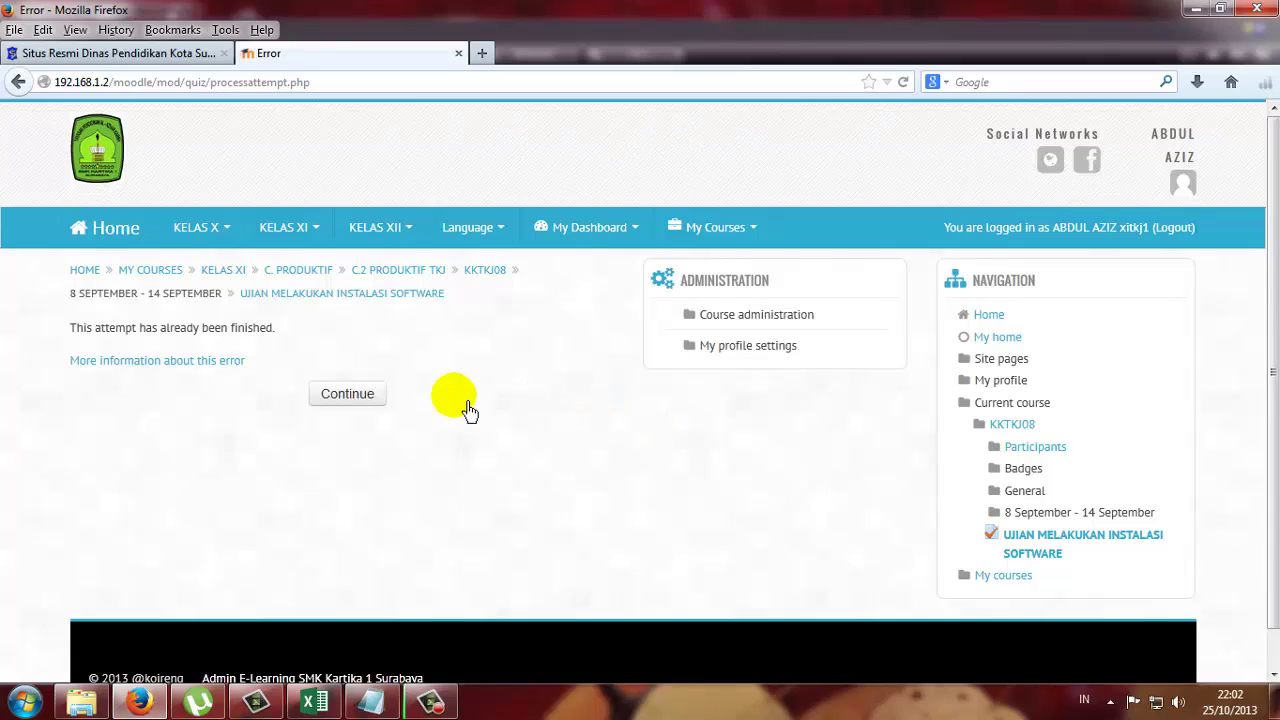
{"action": "left_click", "coordinate": [384, 396]}
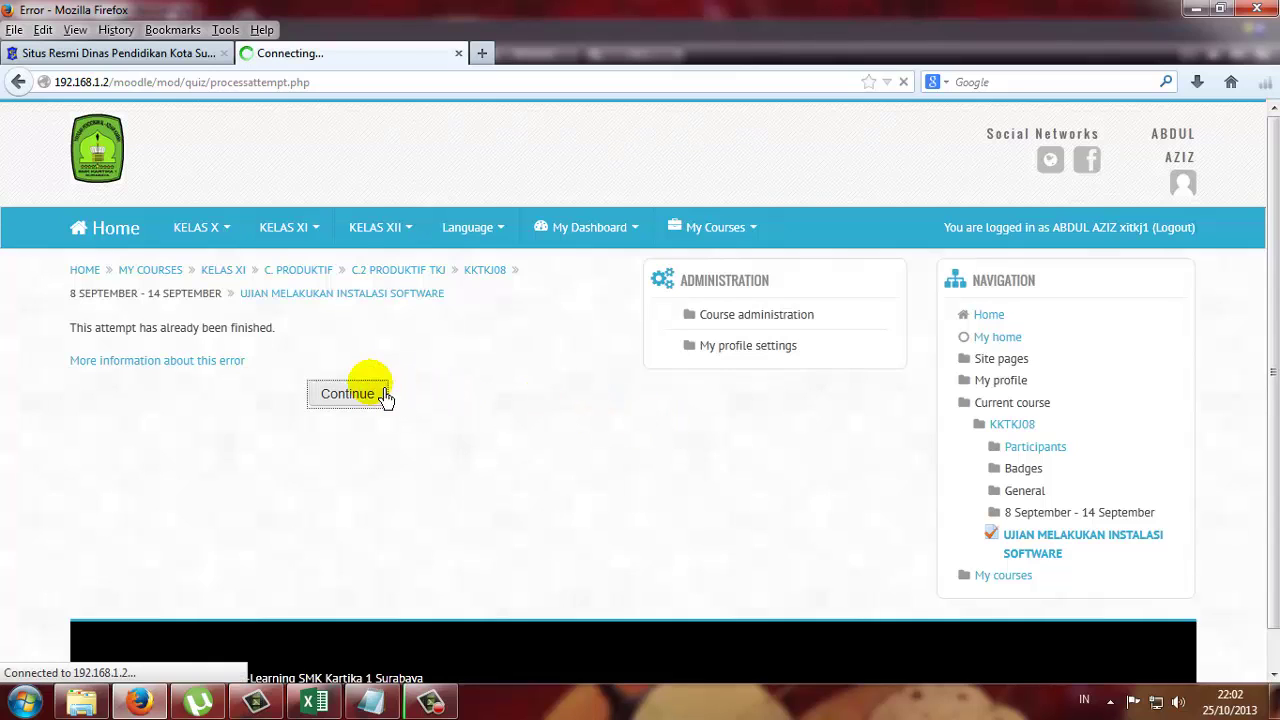
{"action": "scroll", "coordinate": [390, 398], "scroll_direction": "down", "scroll_amount": 3}
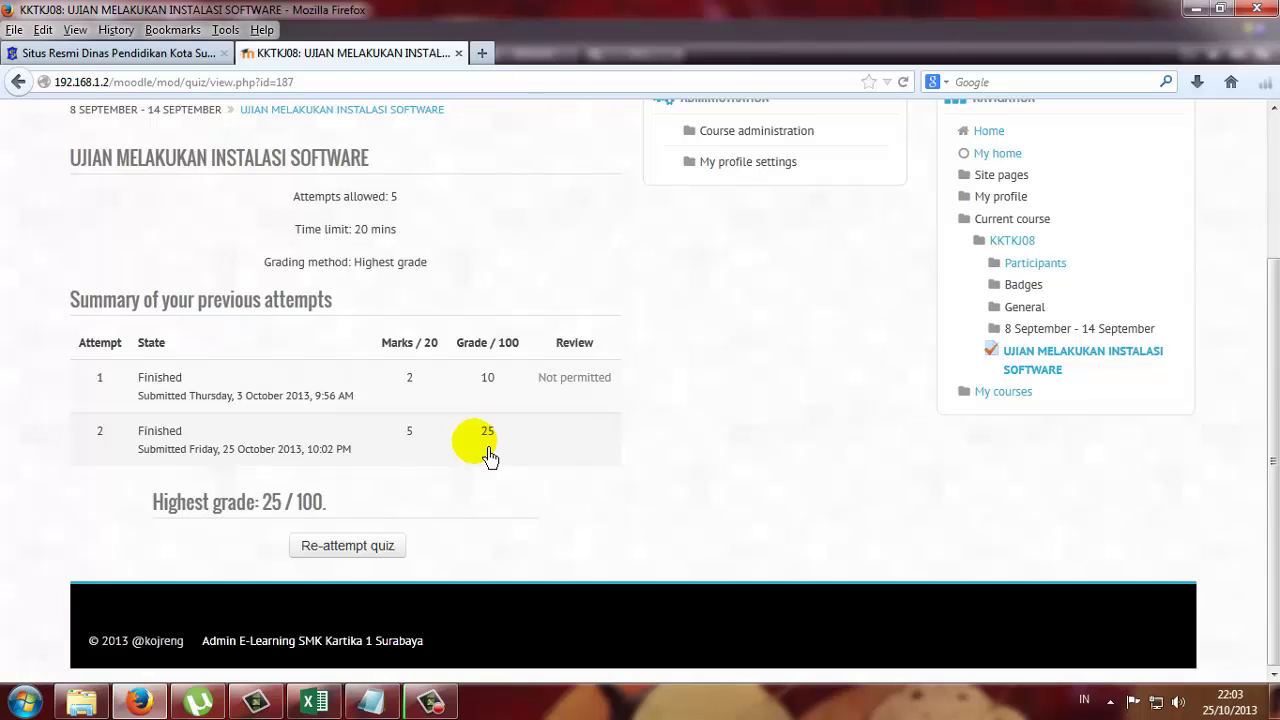
{"action": "double_click", "coordinate": [421, 444]}
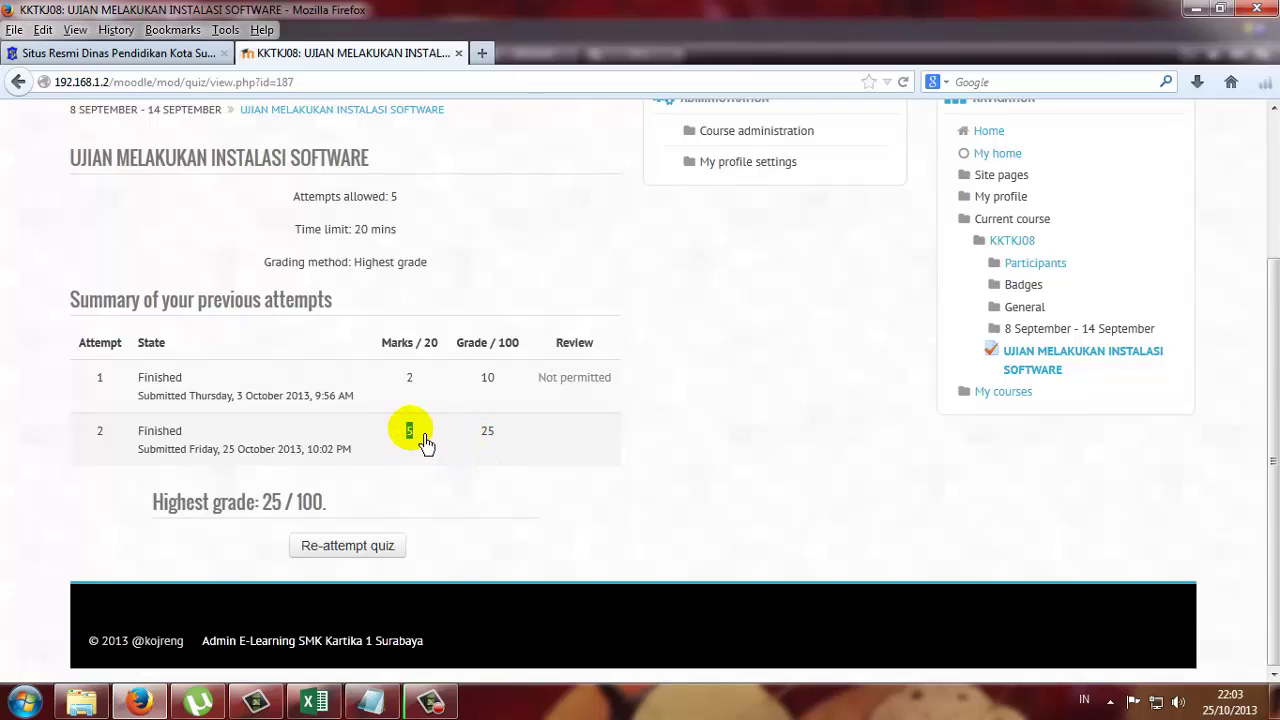
{"action": "left_click", "coordinate": [449, 438]}
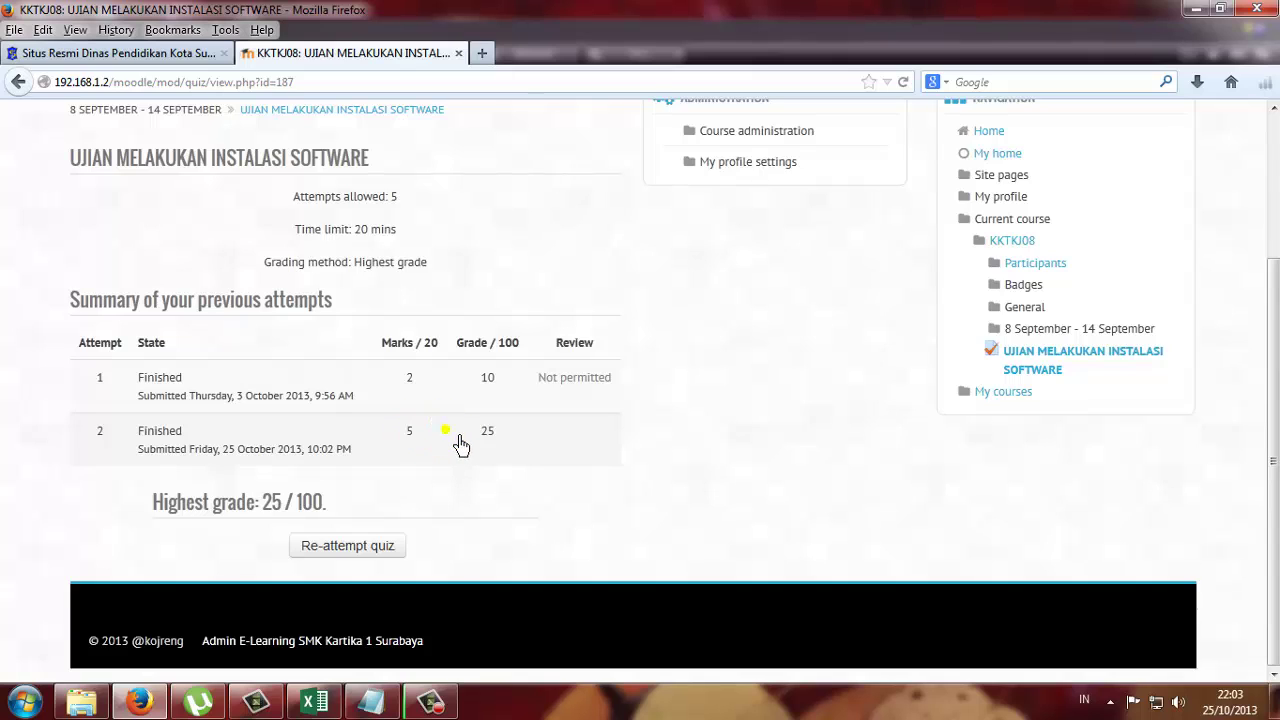
{"action": "double_click", "coordinate": [491, 438]}
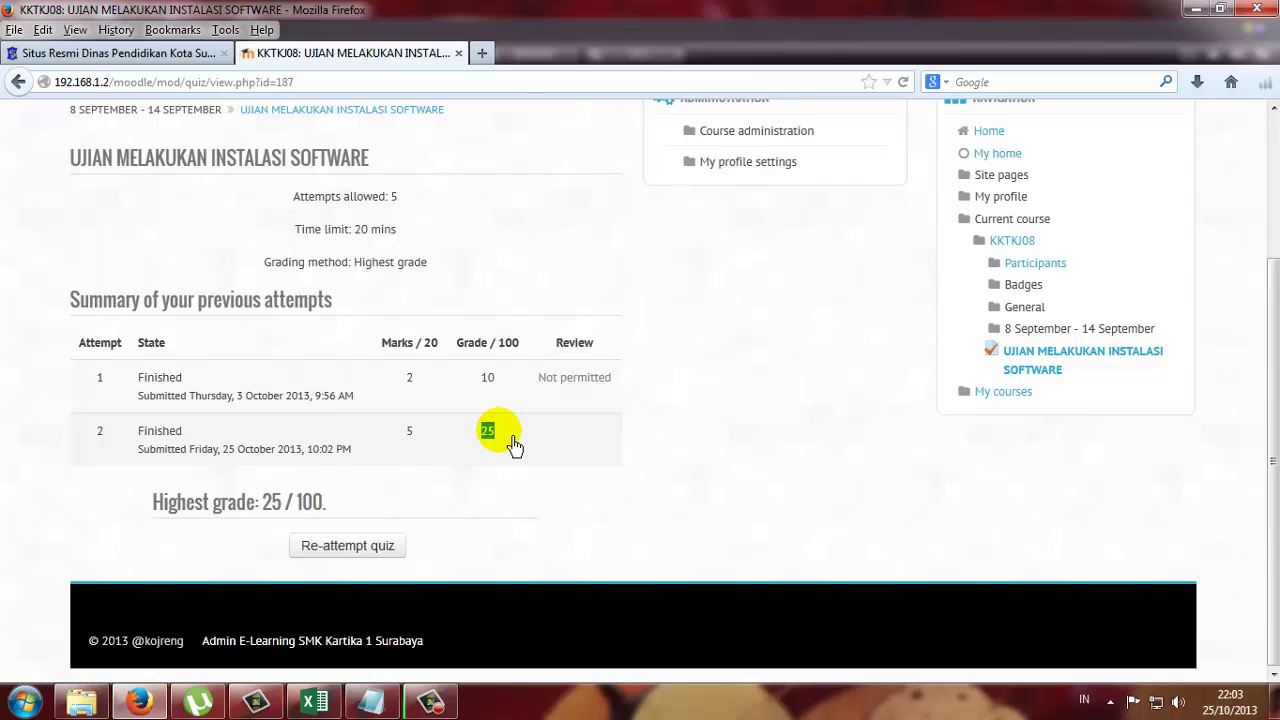
{"action": "scroll", "coordinate": [606, 466], "scroll_direction": "up", "scroll_amount": 3}
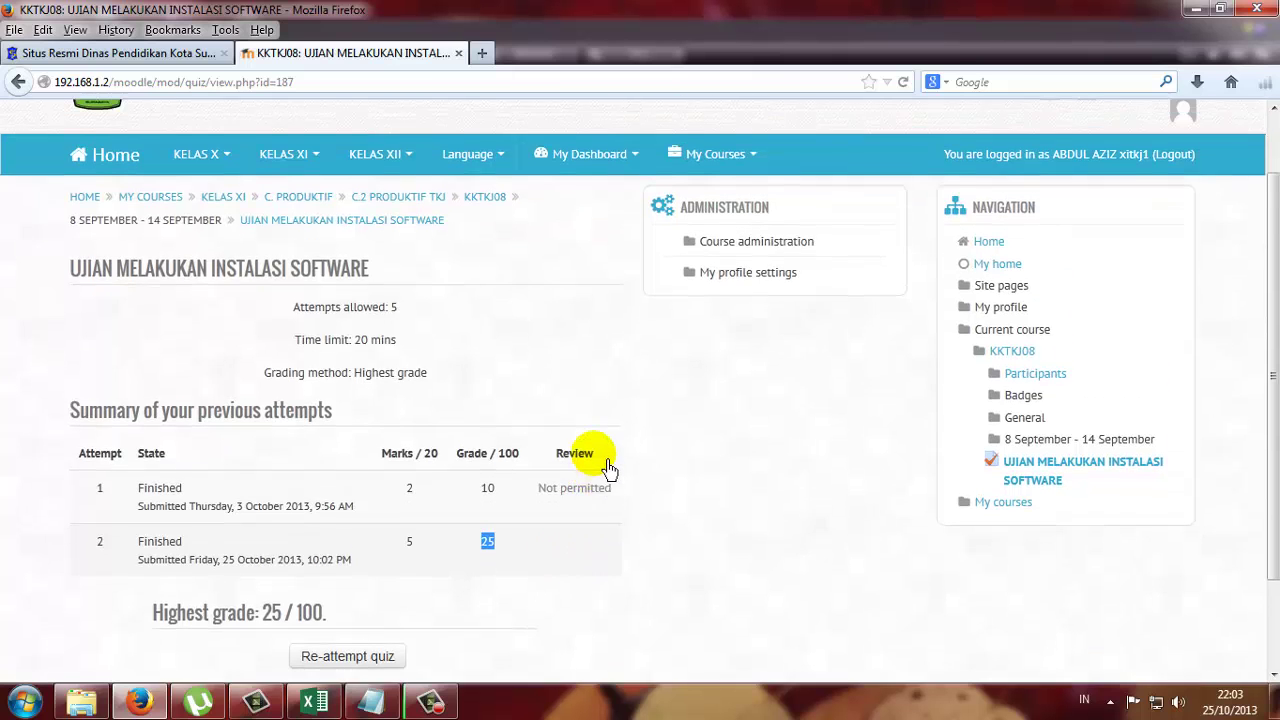
{"action": "scroll", "coordinate": [606, 466], "scroll_direction": "down", "scroll_amount": 2}
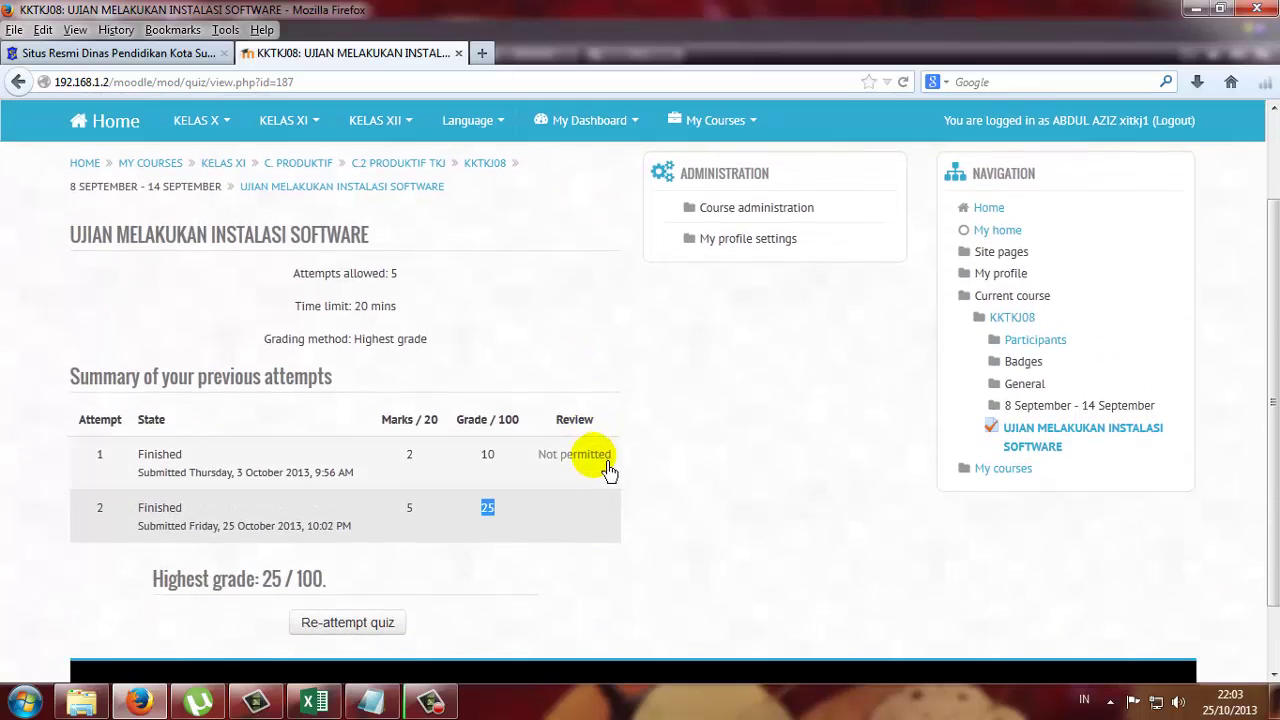